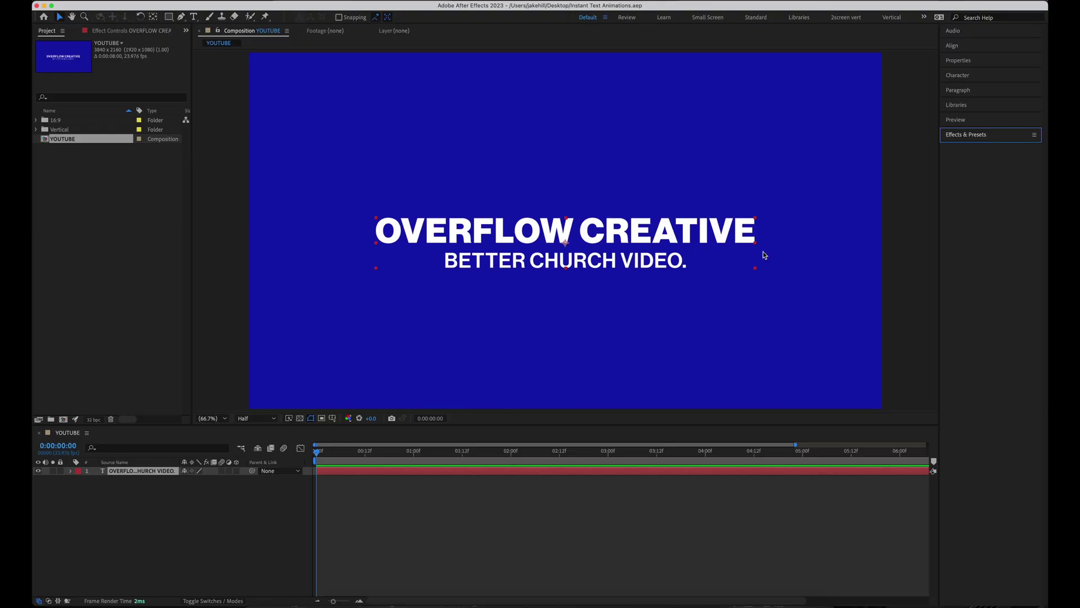
Step: Browse Effects & Presets to Text > Animate In and apply Fade Up Characters to the title
left_click(990, 135)
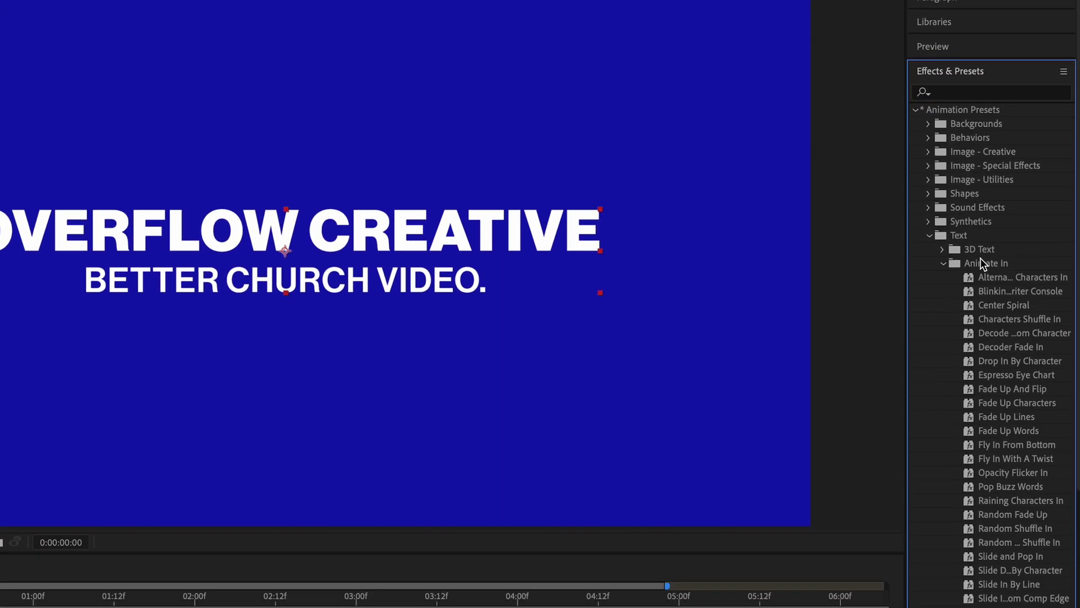
left_click(944, 251)
left_click(943, 248)
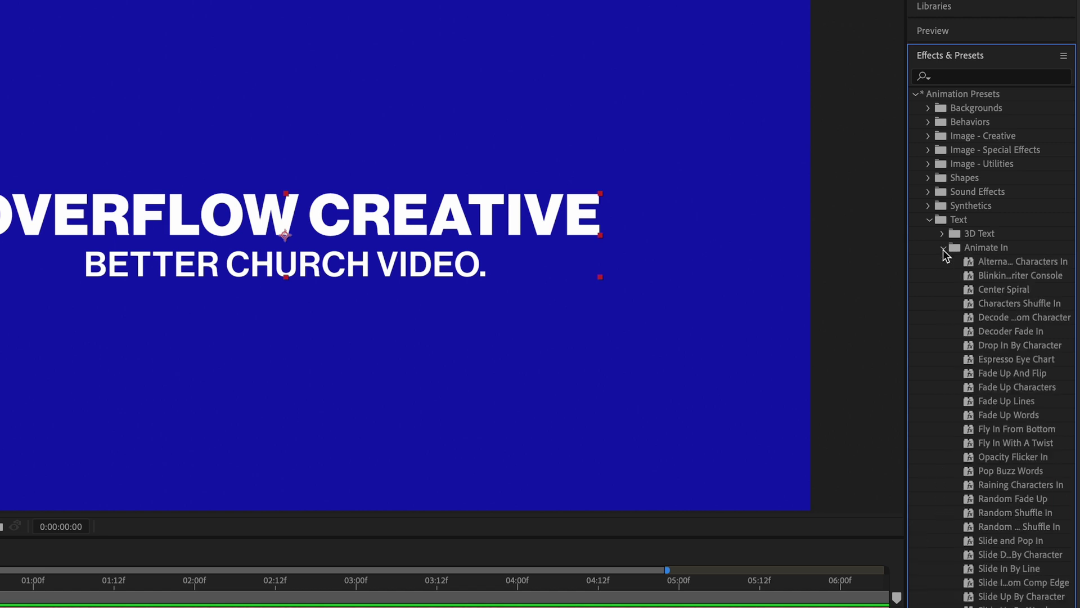
scroll(1004, 325, "down", 4)
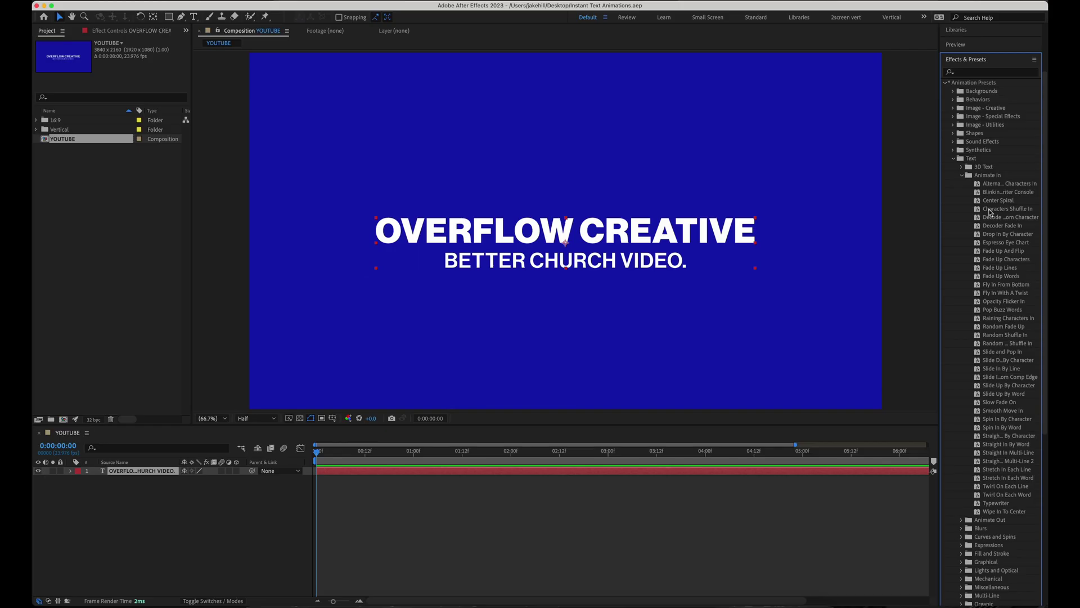
left_click_drag(1007, 259, 601, 240)
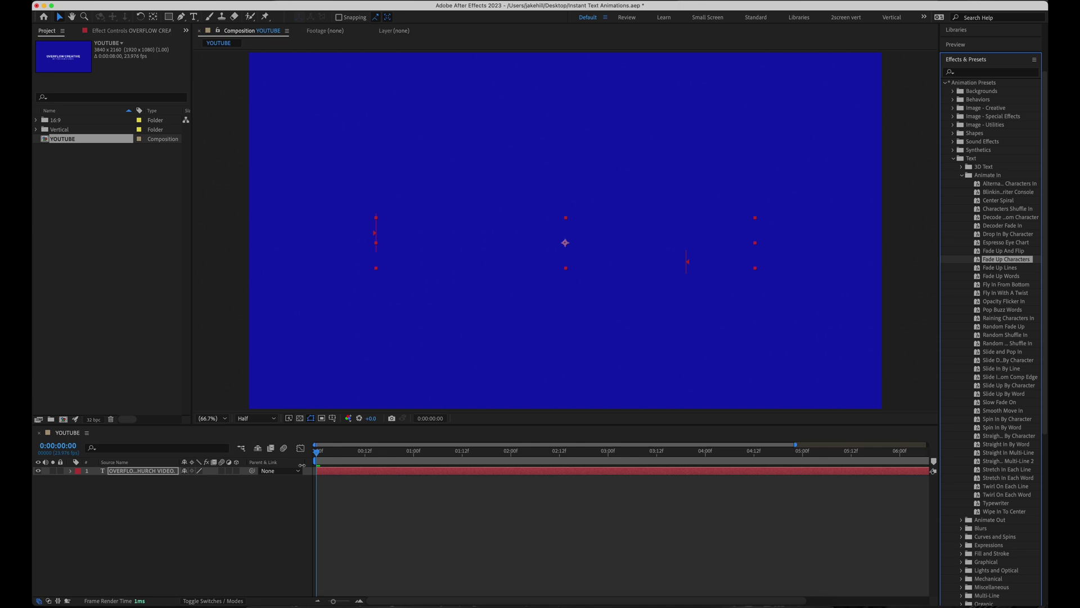
Step: Reveal the Fade Up Characters keyframes and preview the character-by-character fade
left_click(296, 498)
key("u")
key("space")
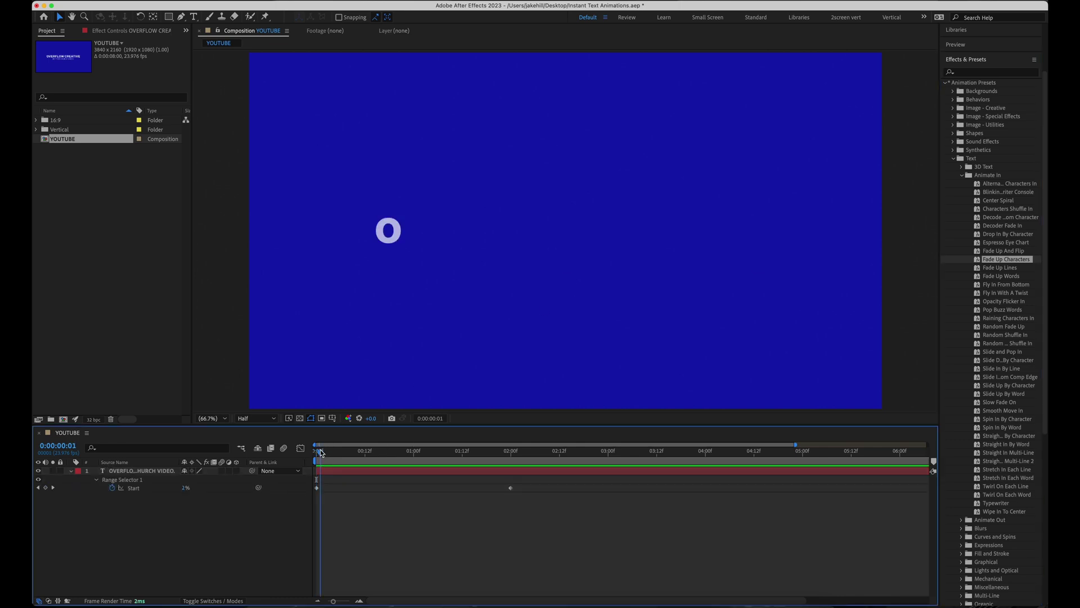
key("space")
key("space")
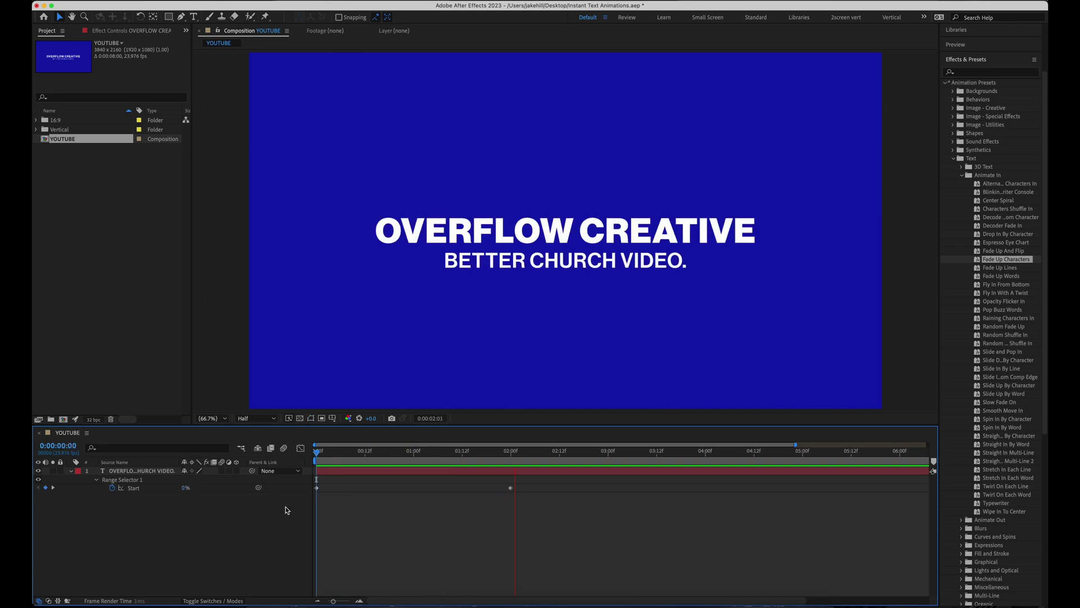
key("space")
key("super+a")
key("u")
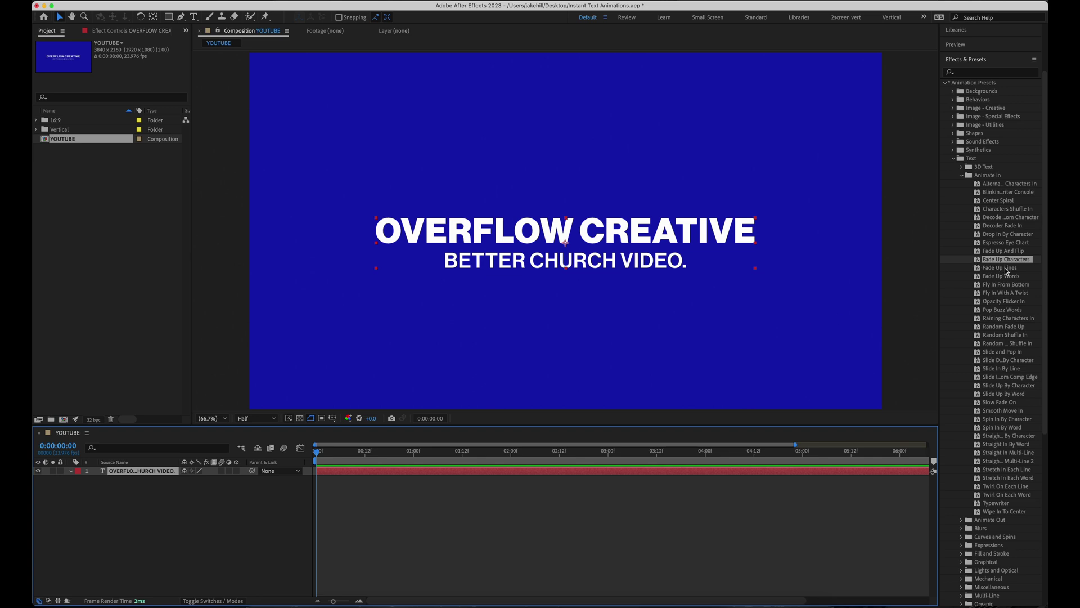
Step: Apply the Fade Up Lines preset to the title and preview it
left_click_drag(1005, 268, 514, 246)
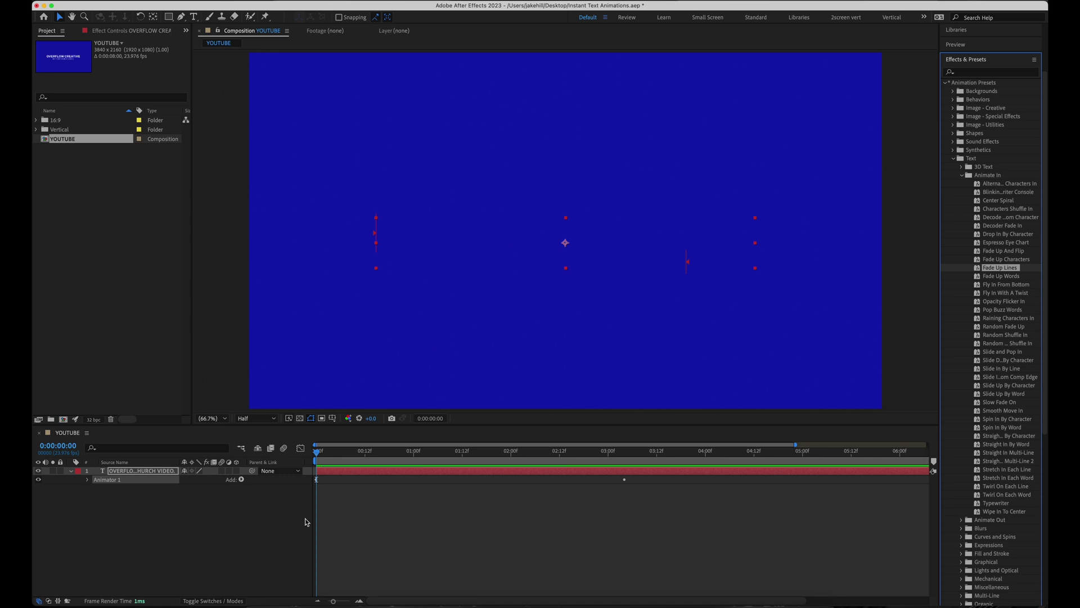
key("space")
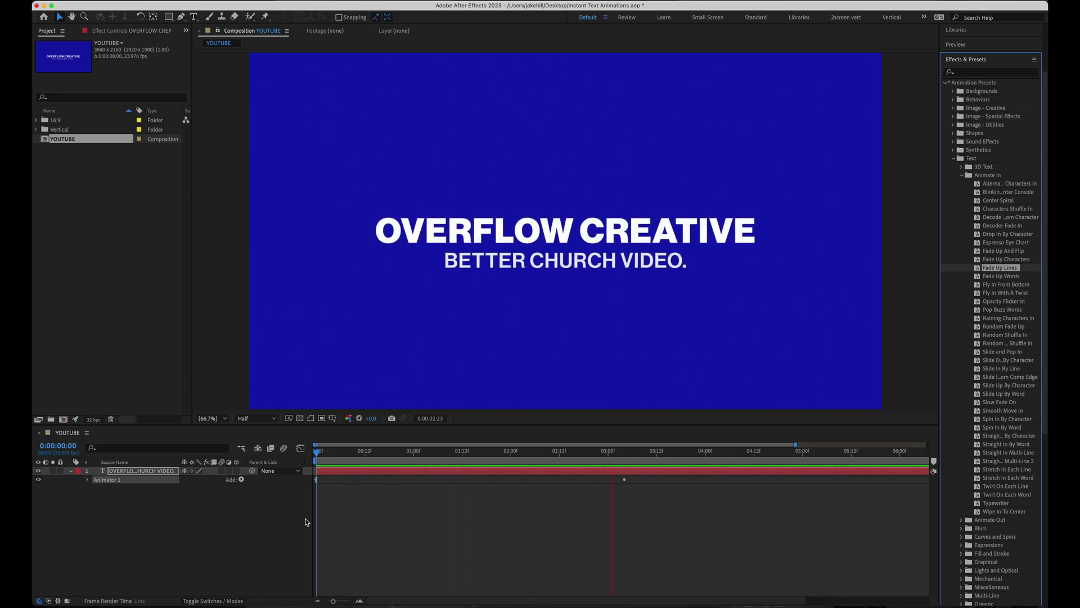
key("space")
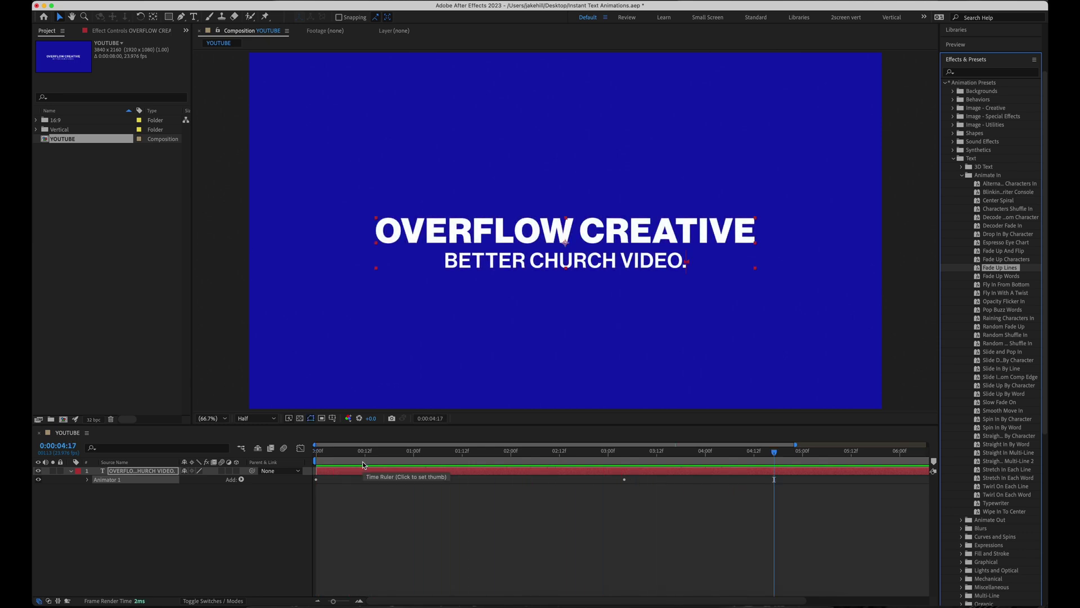
Step: Move the second Start keyframe earlier to 01:13 and preview the faster line fade
left_click(362, 463)
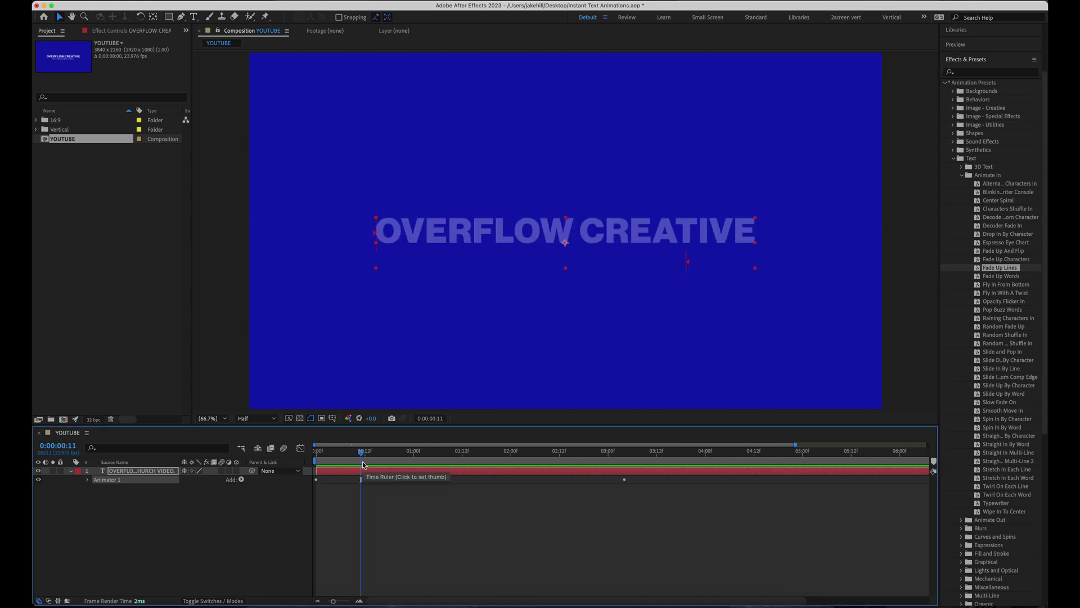
key("u")
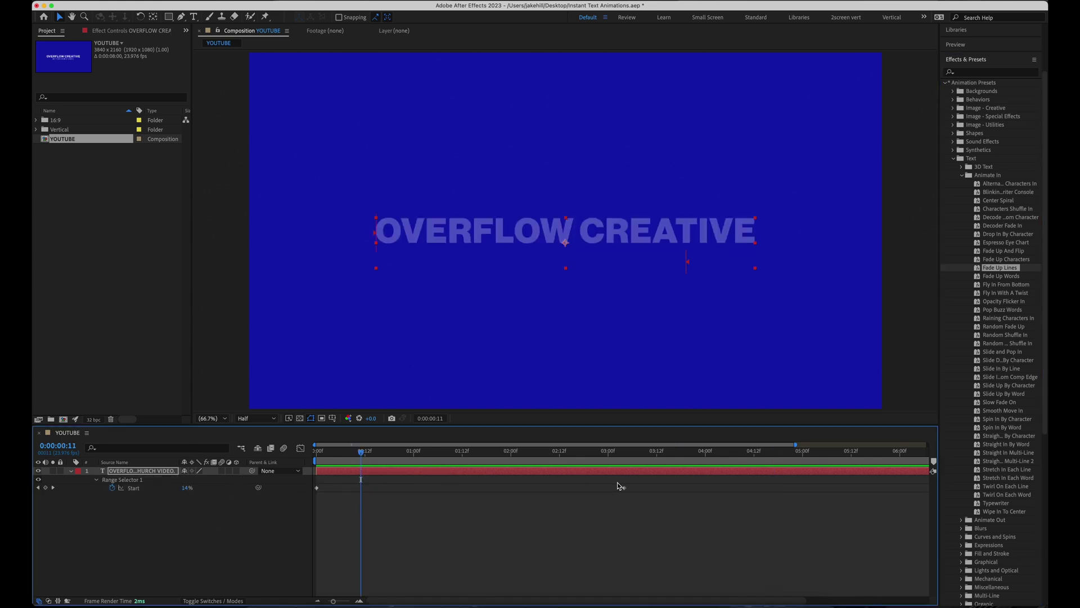
left_click_drag(623, 488, 466, 488)
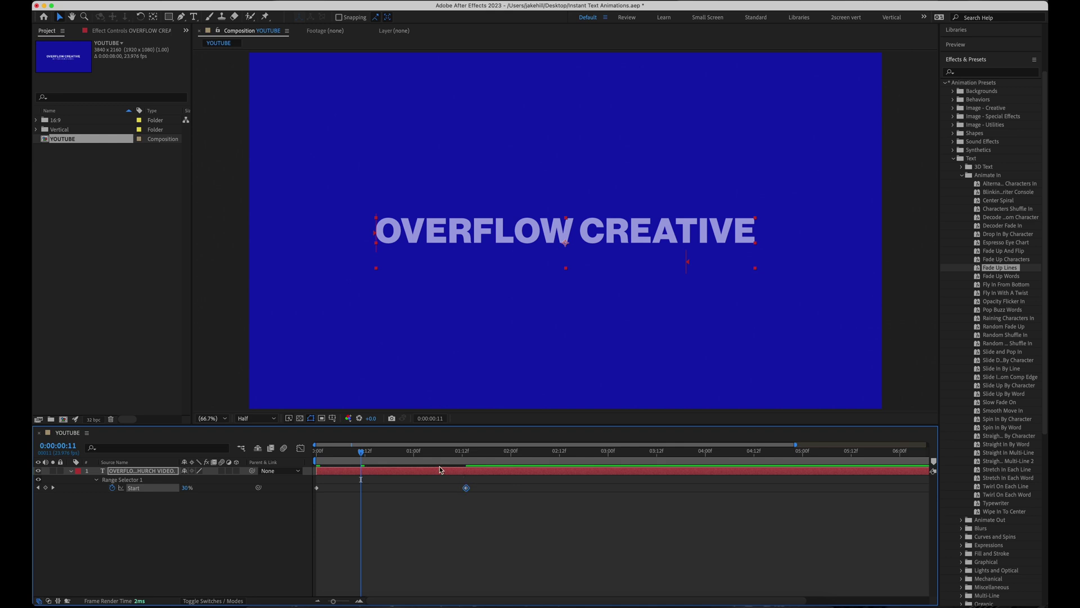
left_click(466, 454)
key("Home")
key("space")
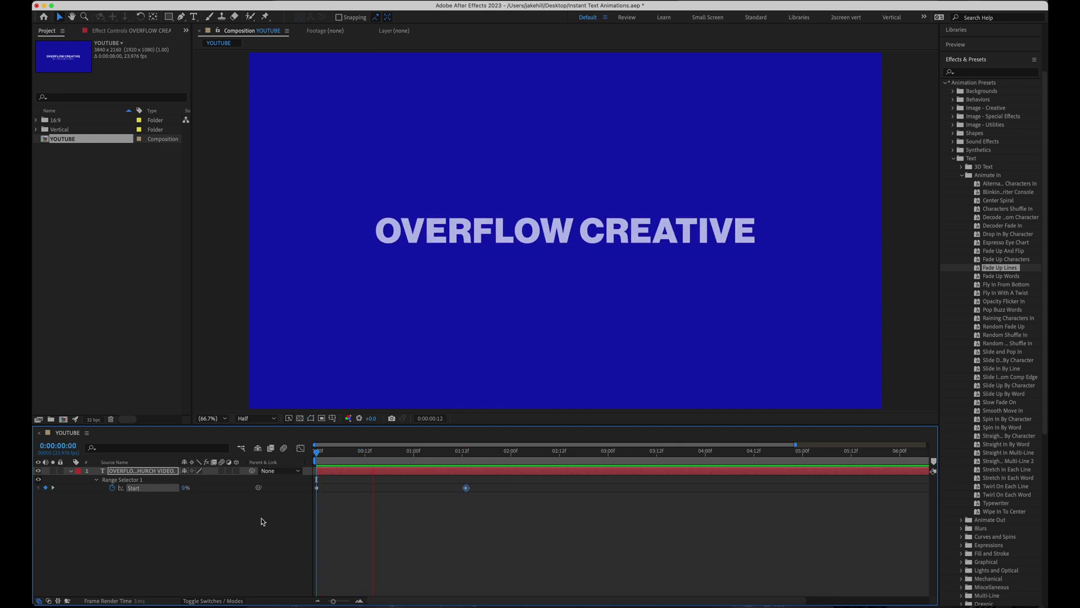
key("super+z")
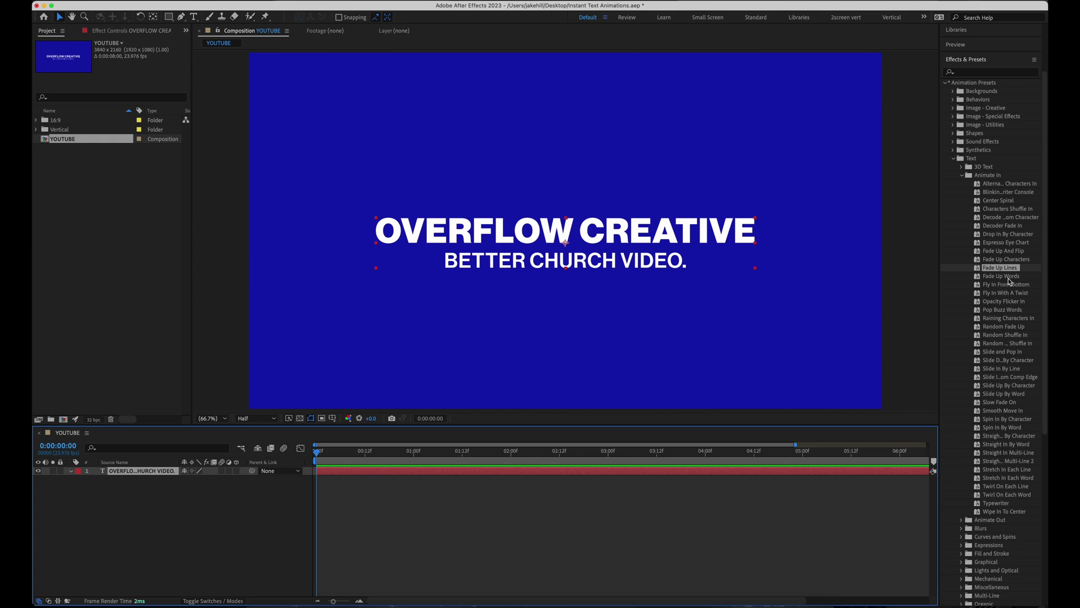
Step: Apply and preview Fade Up Words, then drop Opacity Flicker In onto the title
left_click_drag(1009, 279, 574, 248)
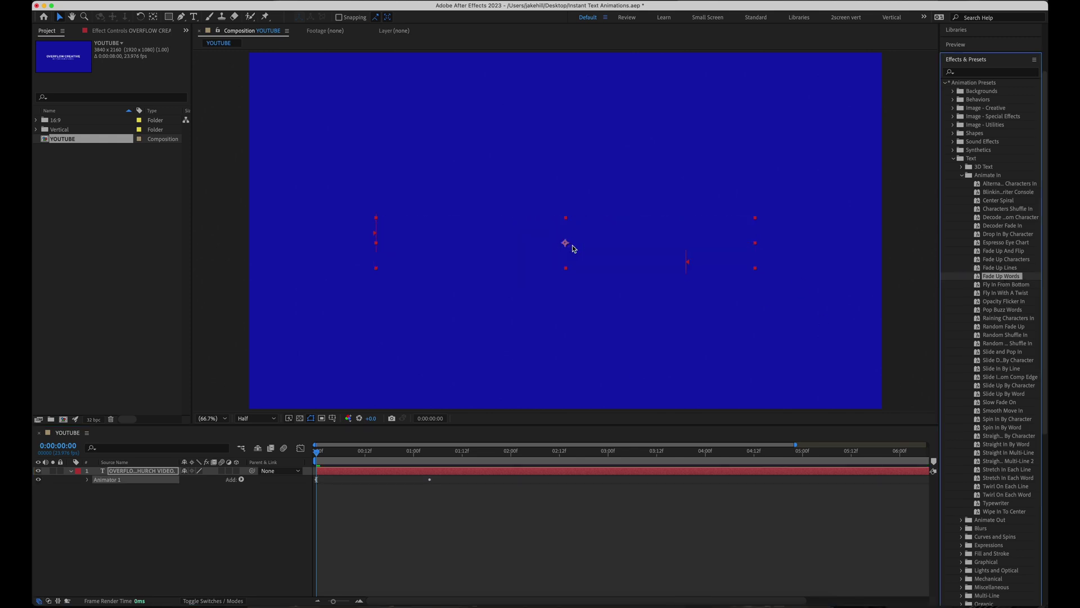
key("space")
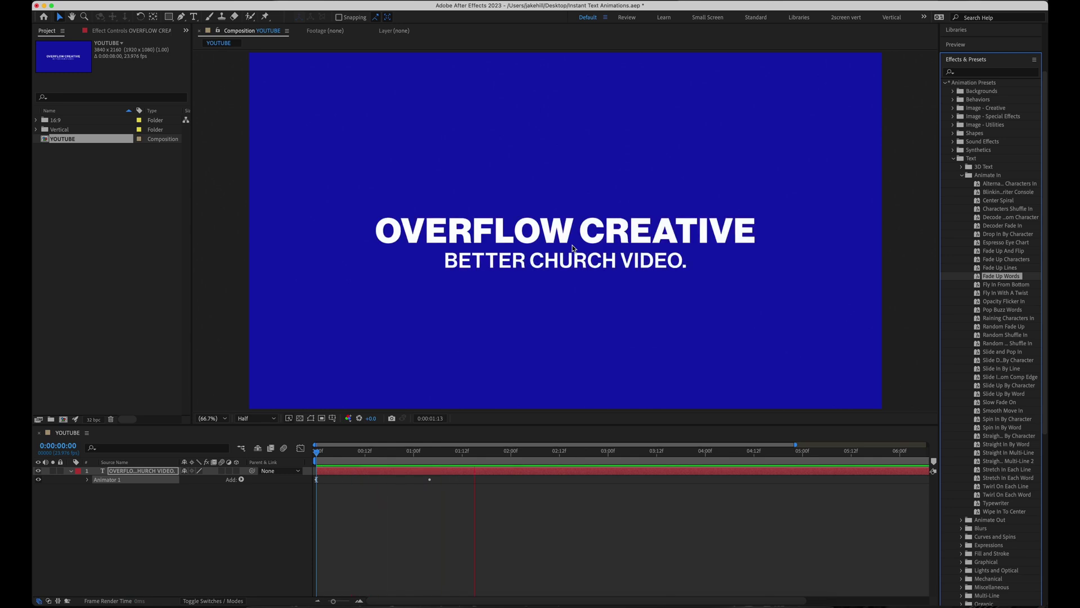
key("space")
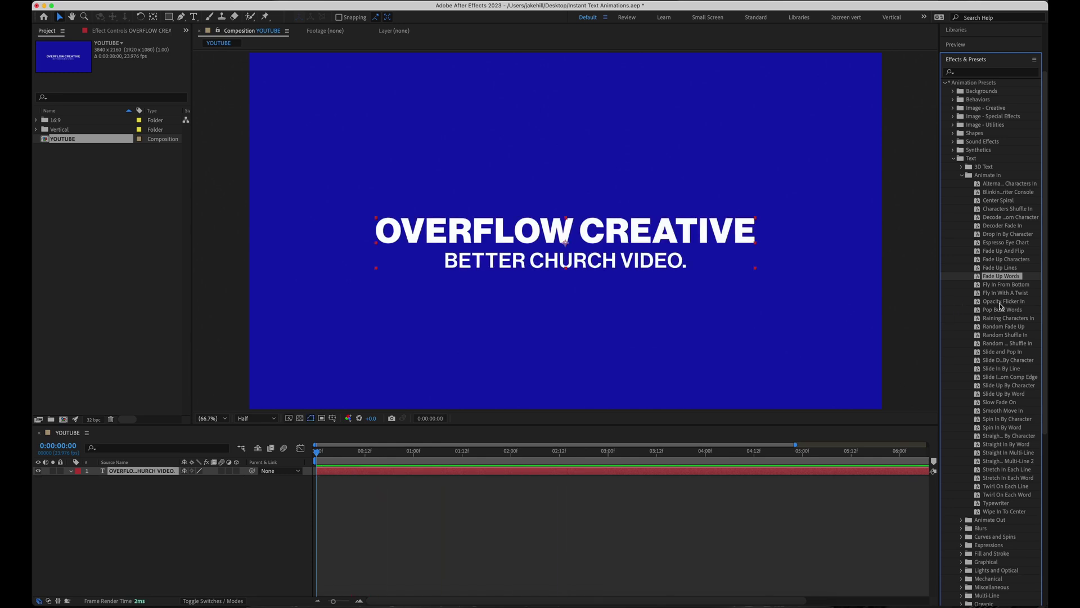
left_click_drag(1001, 307, 611, 229)
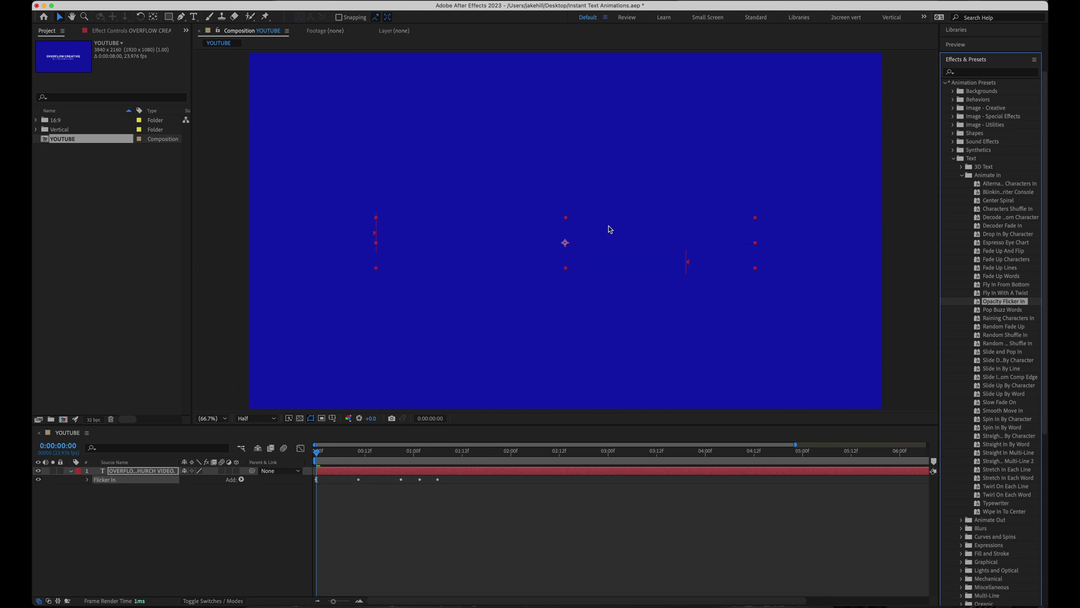
Step: Preview Opacity Flicker In and delete the first two groups of Opacity keyframes
key("space")
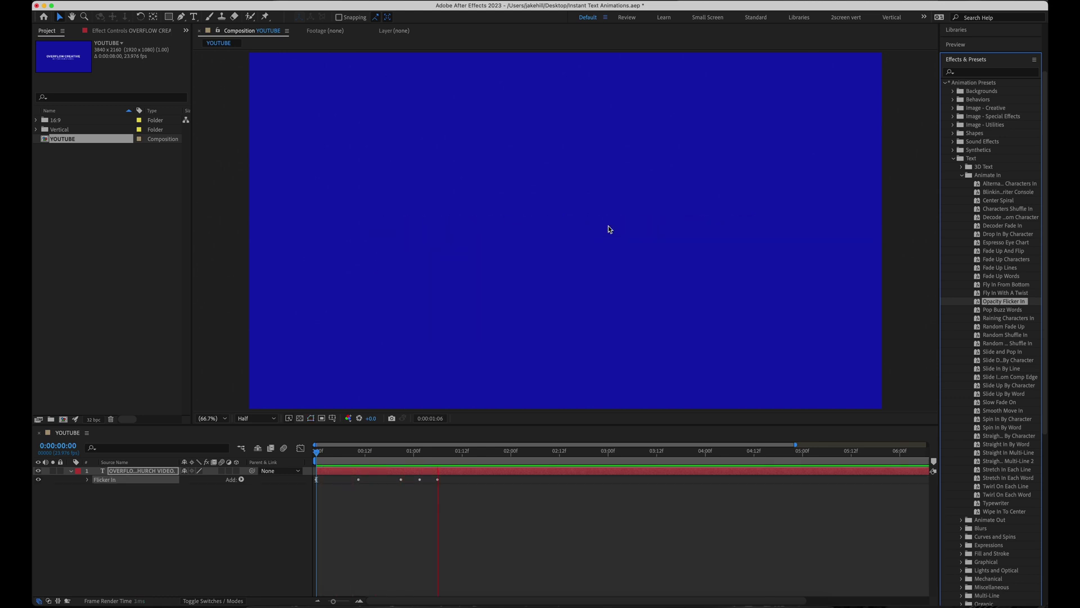
left_click(457, 473)
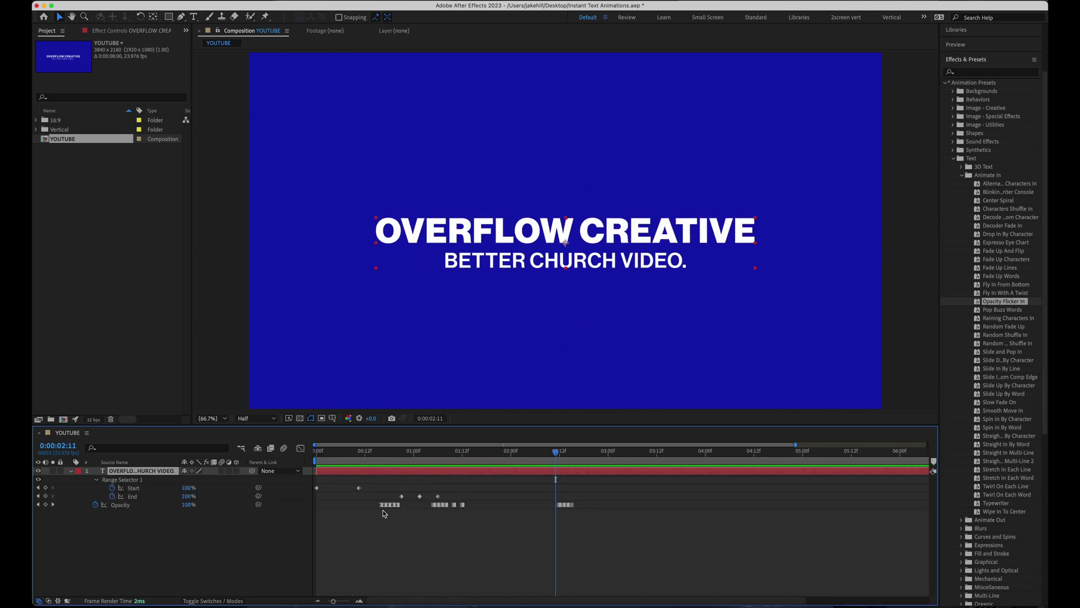
left_click_drag(377, 513, 472, 505)
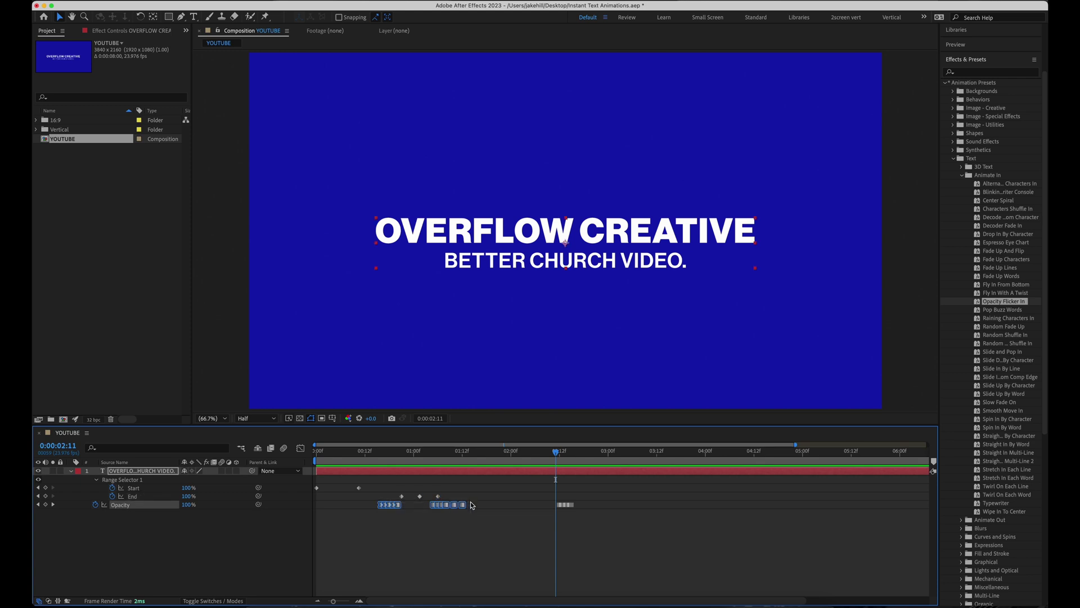
key("Delete")
Step: Replay the trimmed flicker-in animation from 0:00:00:00
left_click_drag(403, 458, 295, 467)
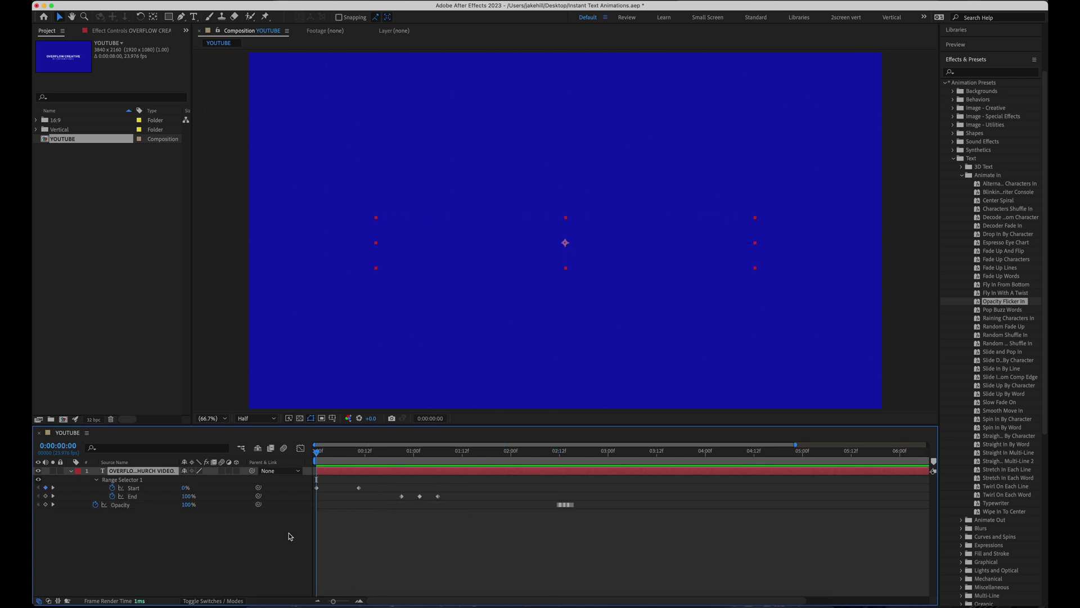
key("space")
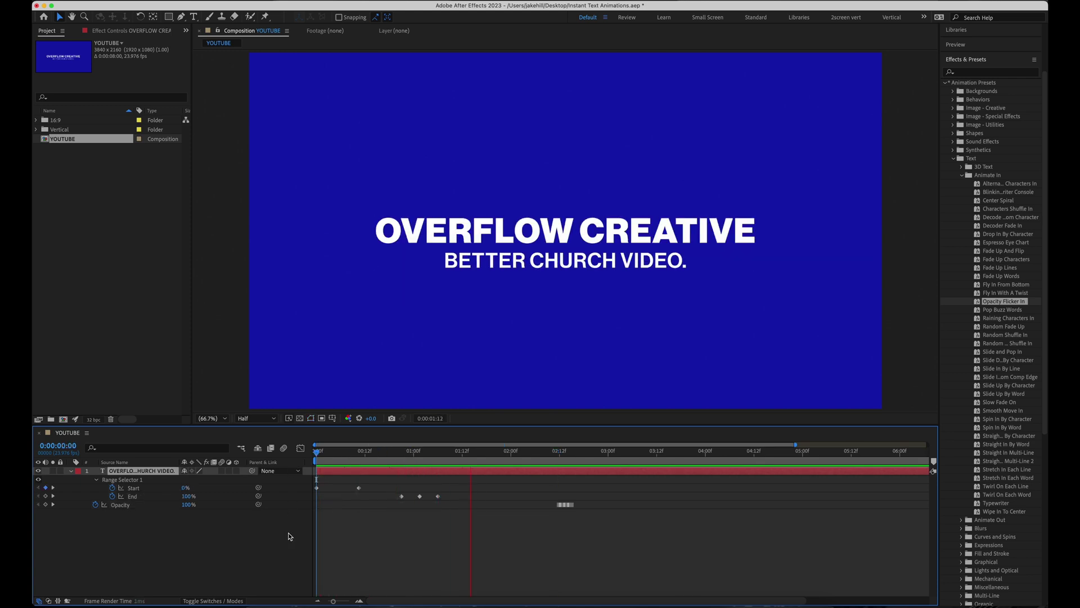
key("space")
key("Home")
Step: Apply the Random Fade Up preset to the title and preview it
key("t")
left_click_drag(1007, 327, 629, 254)
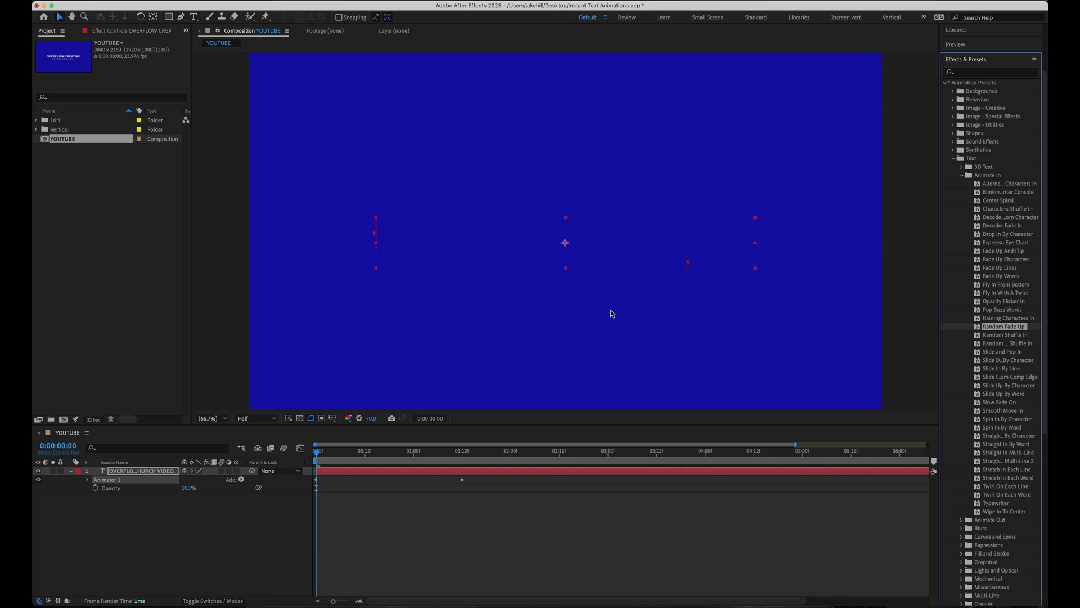
key("space")
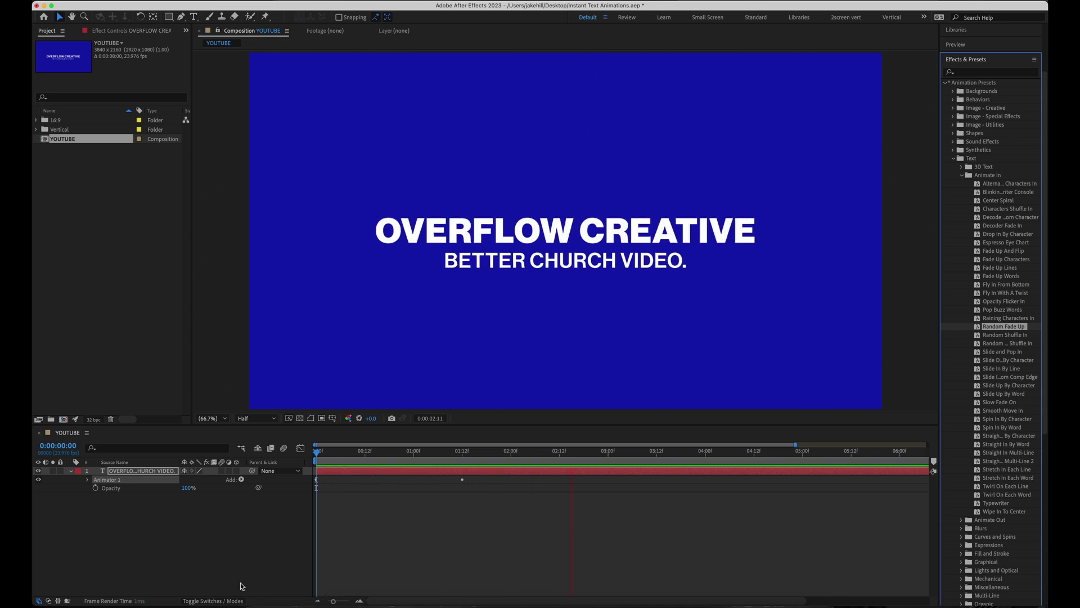
key("space")
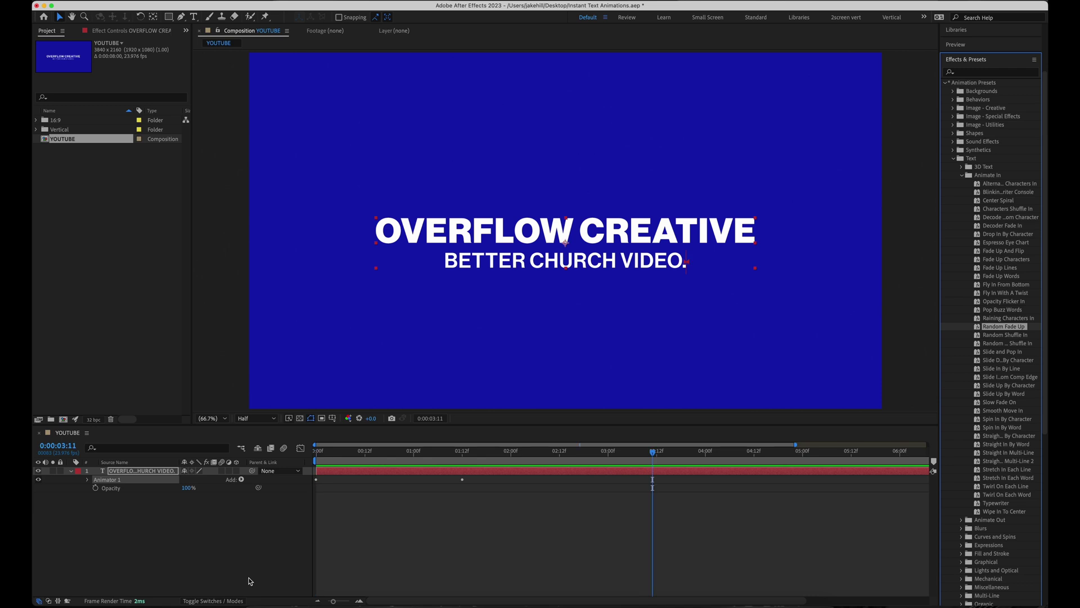
Step: Paste the Start keyframes at 3:11, time-reverse them for a fade-out, and preview
left_click(509, 511)
key("u")
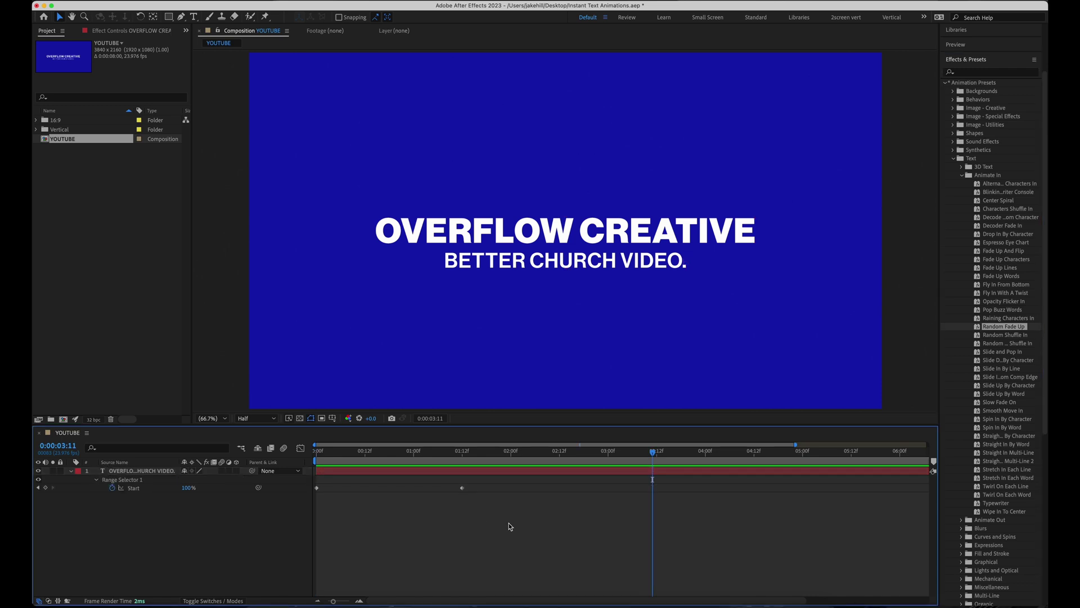
left_click_drag(508, 526, 301, 476)
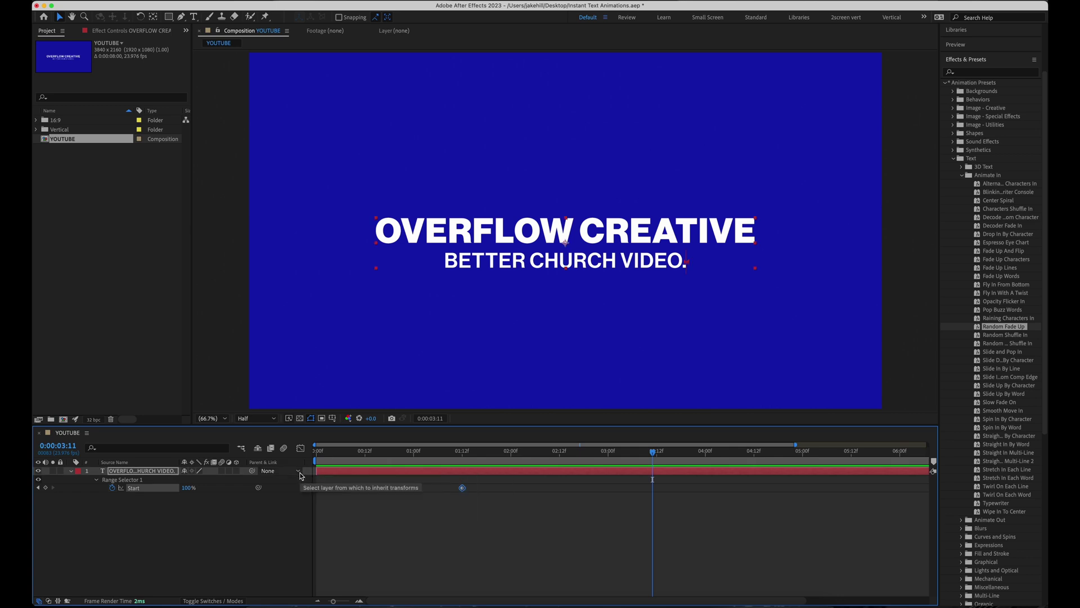
key("ctrl+c")
key("ctrl+v")
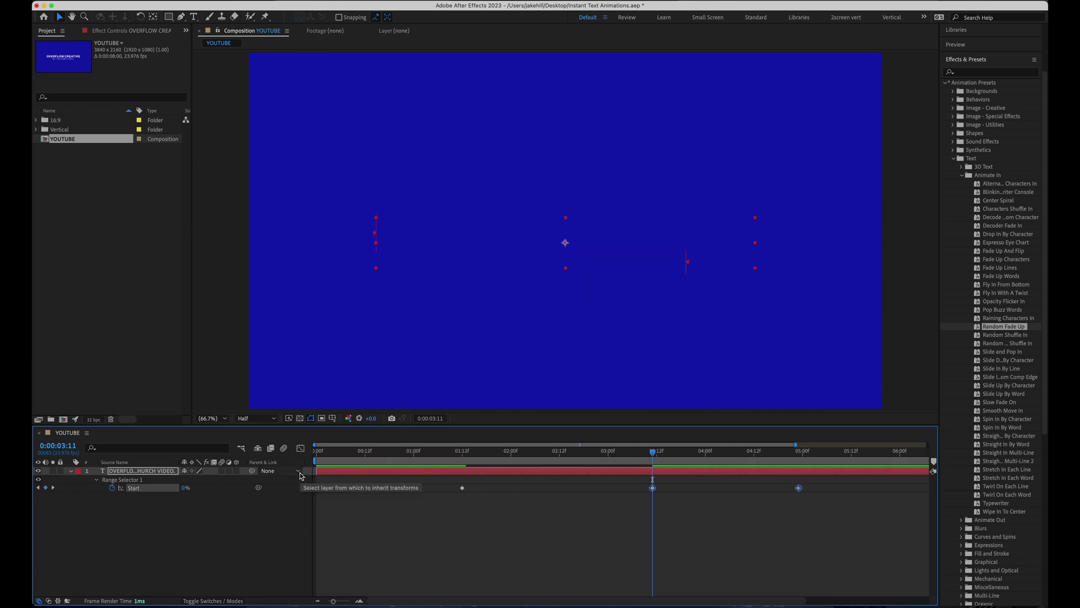
right_click(654, 489)
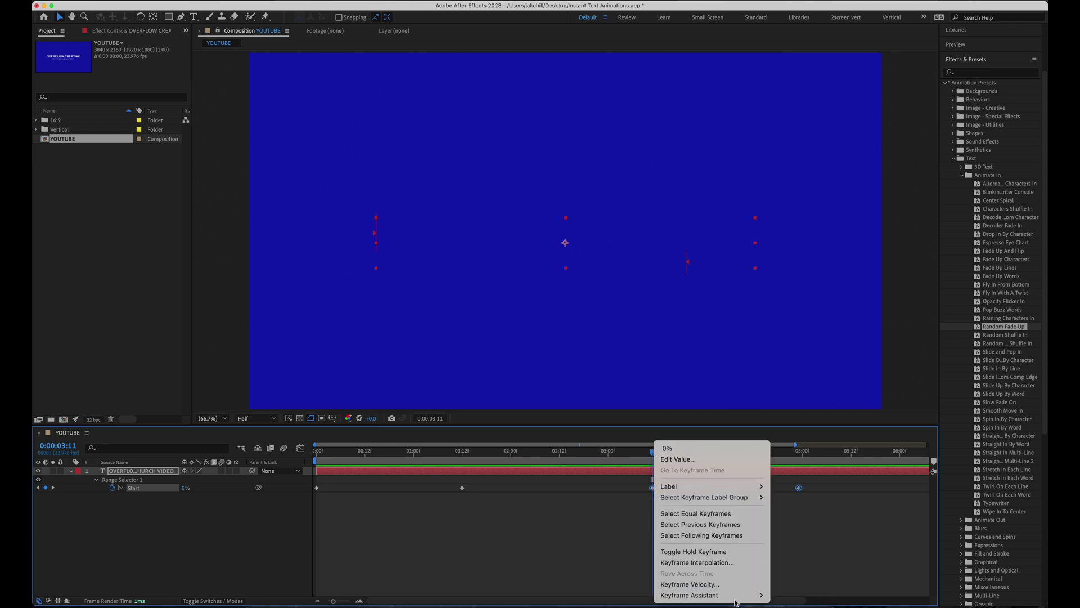
mouse_move(732, 596)
left_click(778, 595)
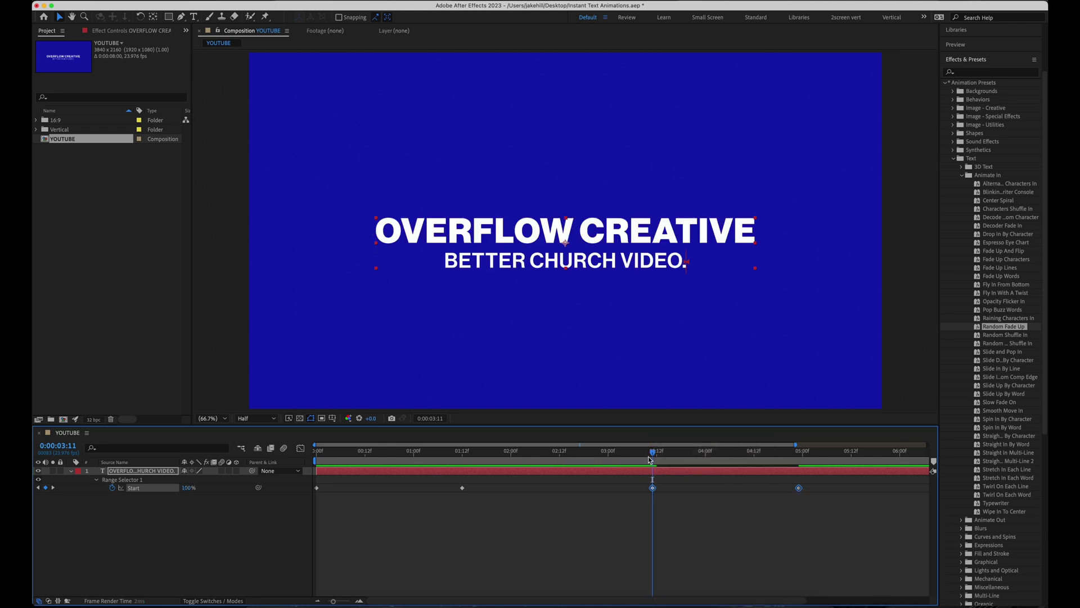
key("Home")
key("space")
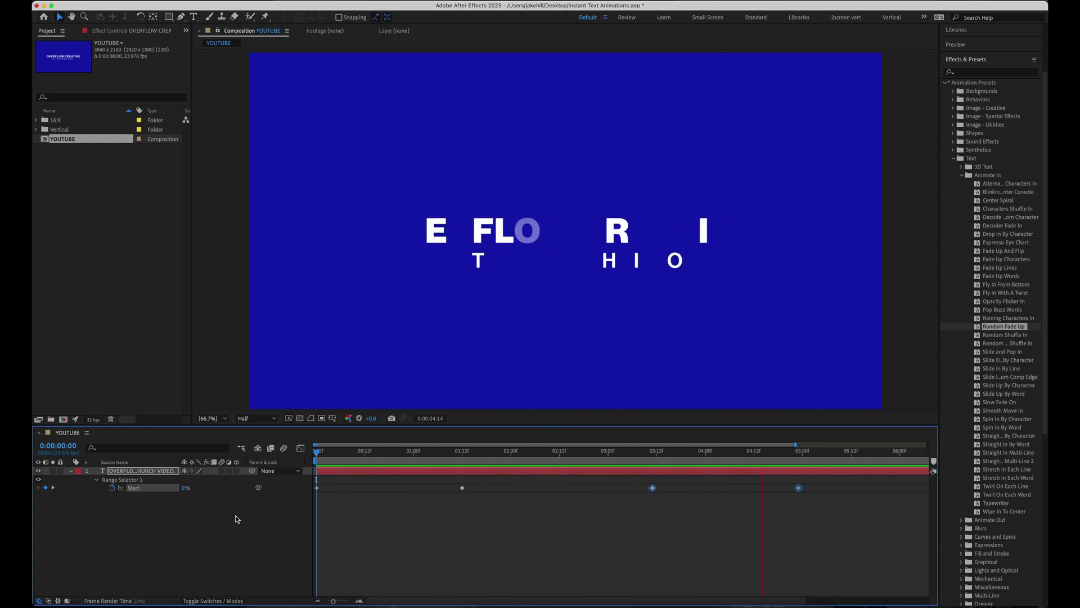
Step: Apply Slide Down By Character, preview it, and enable motion blur on the text layer
left_click_drag(1001, 360, 479, 224)
key("space")
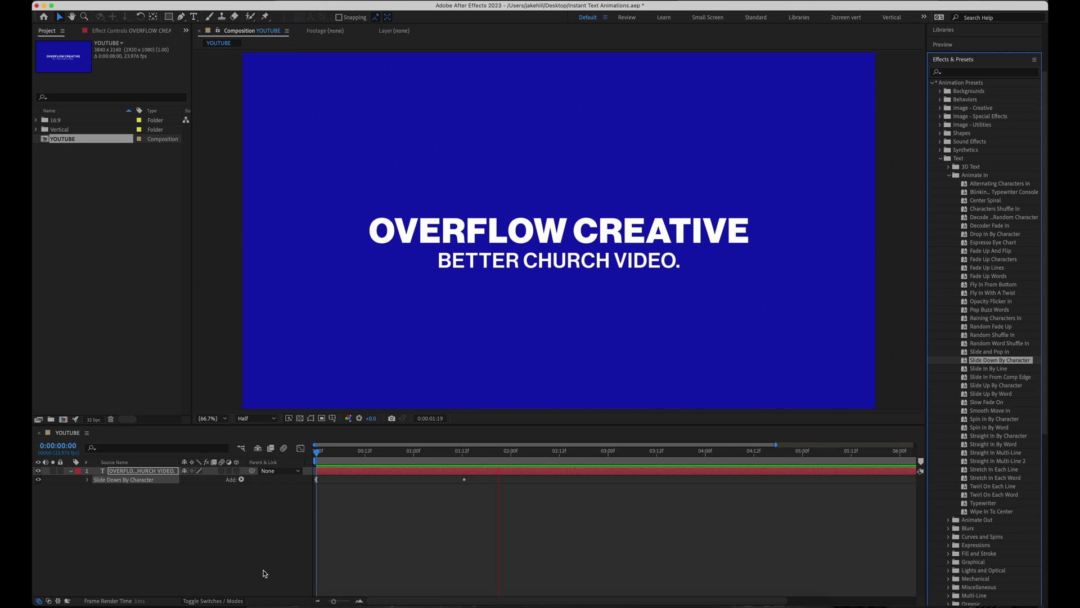
key("space")
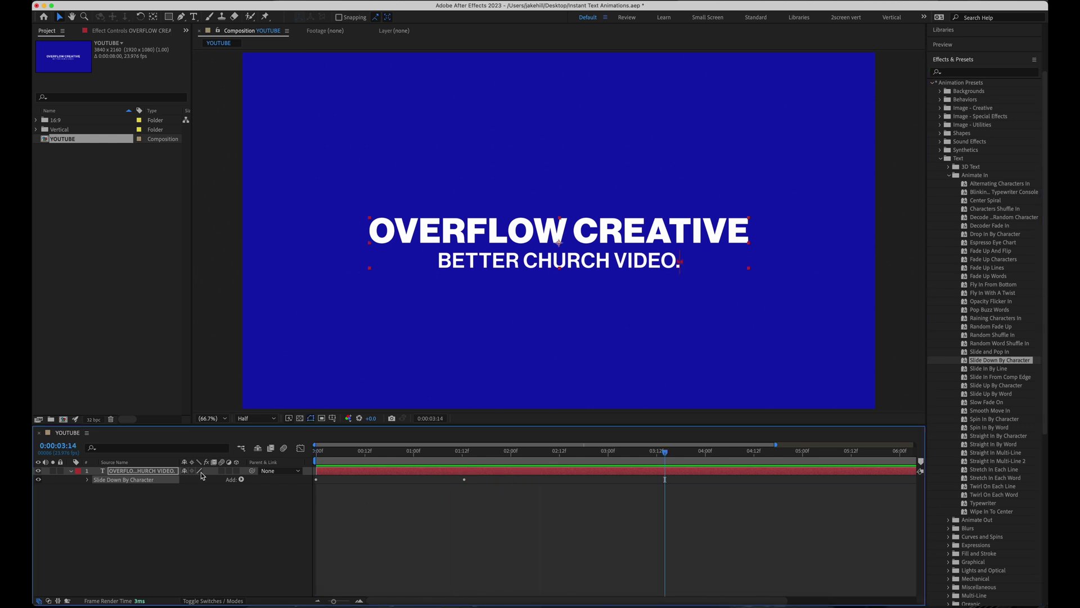
left_click(221, 471)
mouse_move(384, 454)
left_mouse_down()
mouse_move(341, 455)
mouse_move(390, 461)
left_mouse_up()
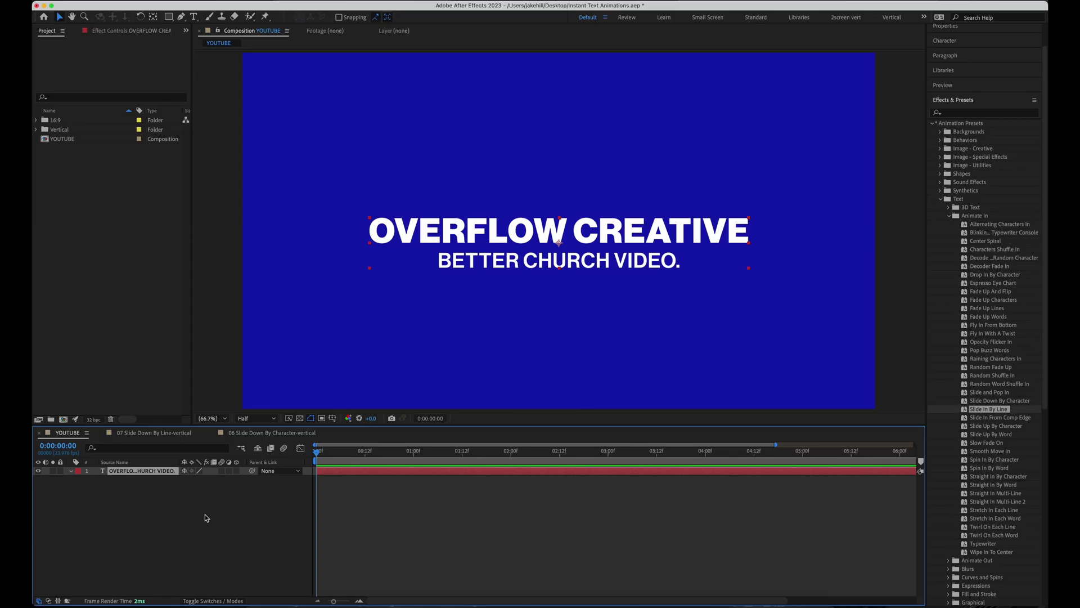
Step: Apply Slide In By Line, Easy Ease both End keyframes, and preview from the start
left_click_drag(988, 409, 676, 284)
key("space")
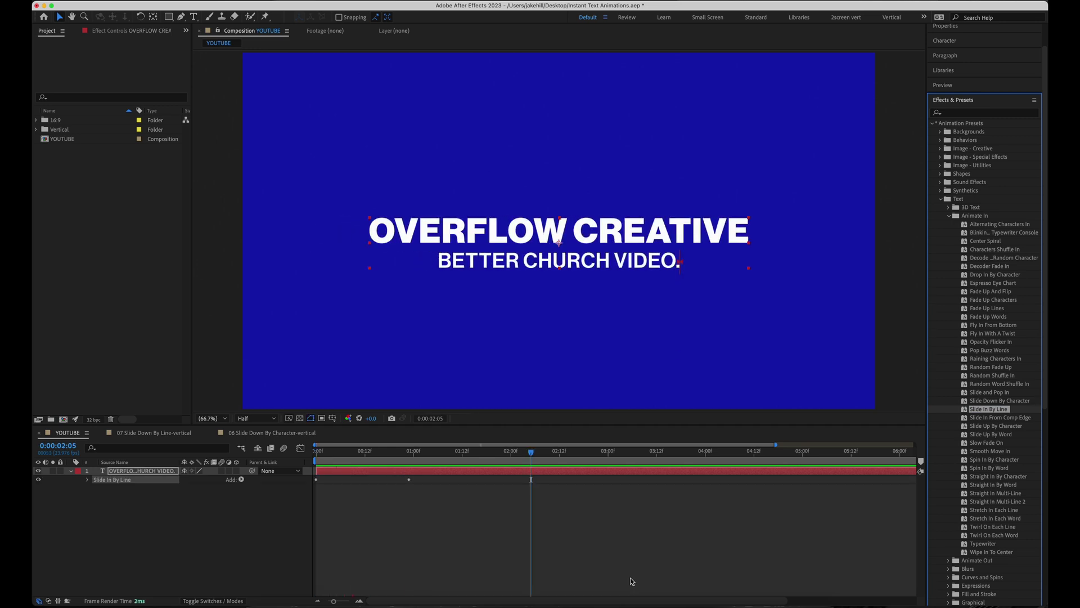
left_click(366, 469)
key("u")
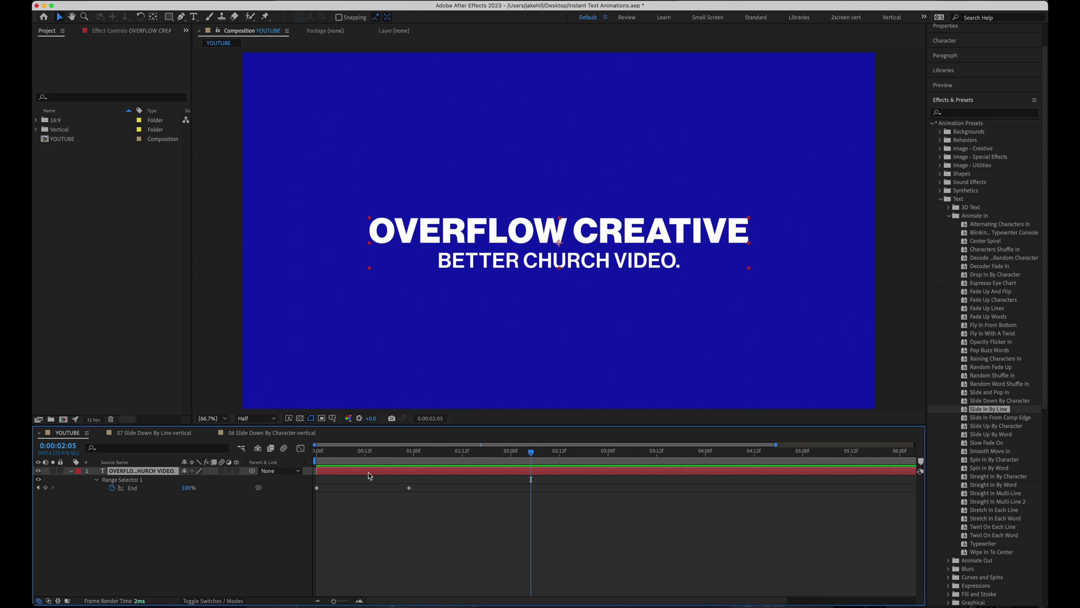
left_click_drag(485, 534, 303, 480)
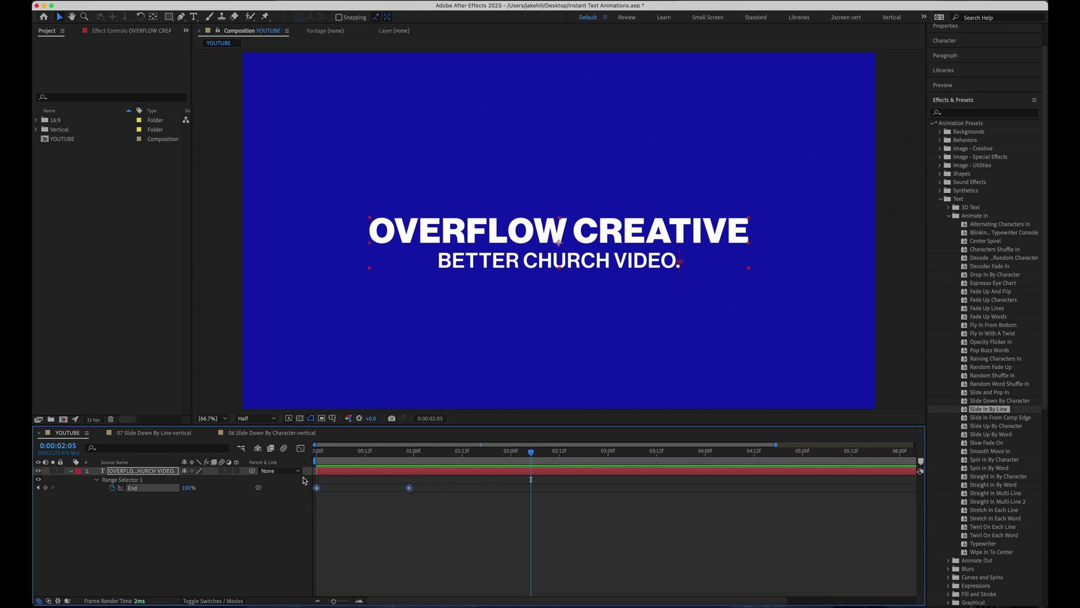
right_click(410, 489)
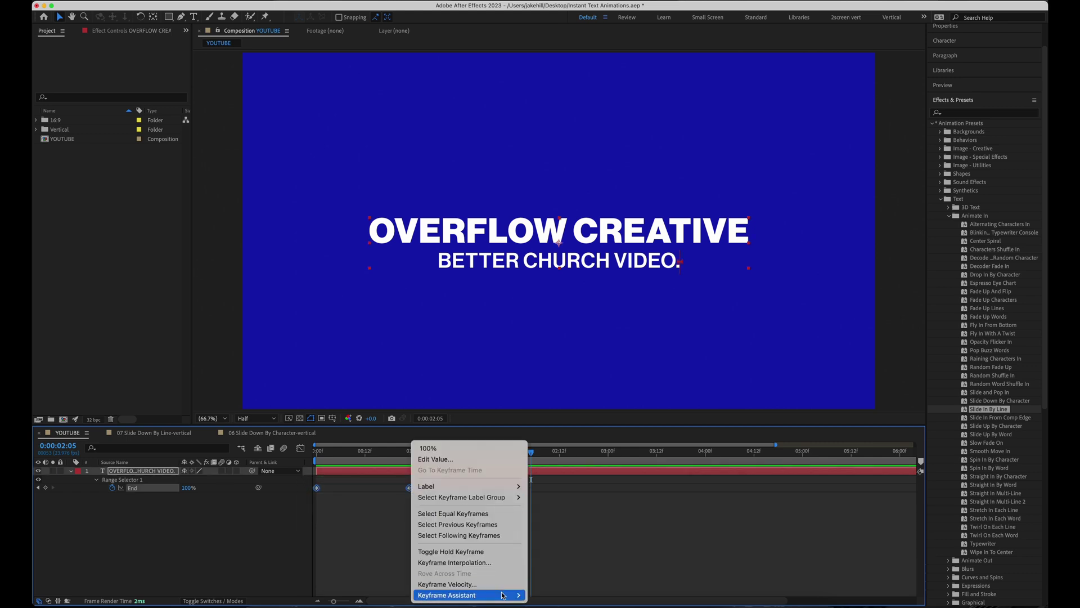
mouse_move(505, 596)
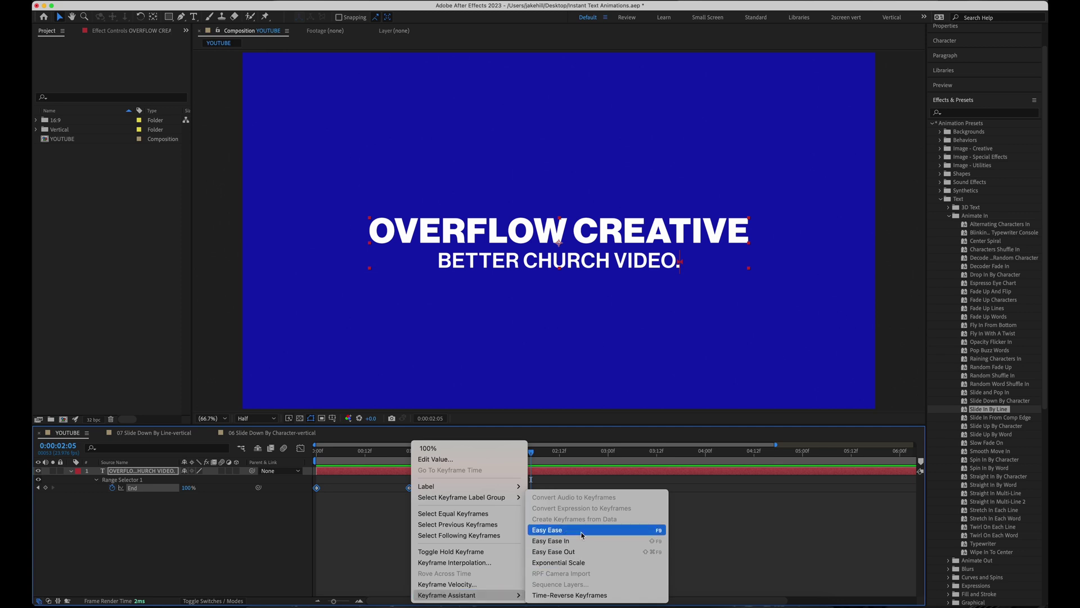
left_click(549, 530)
key("Home")
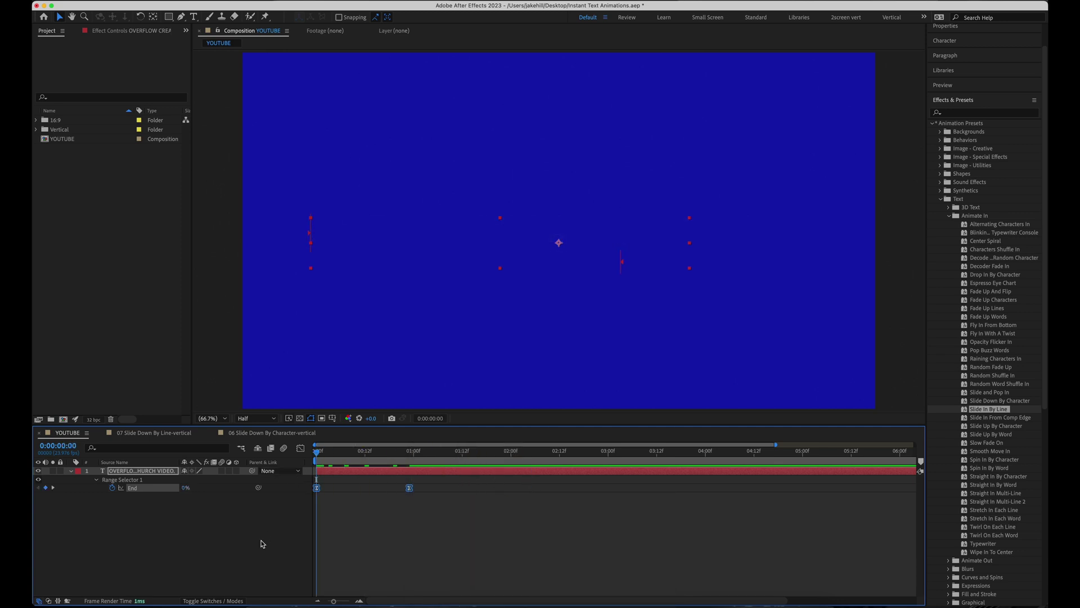
key("space")
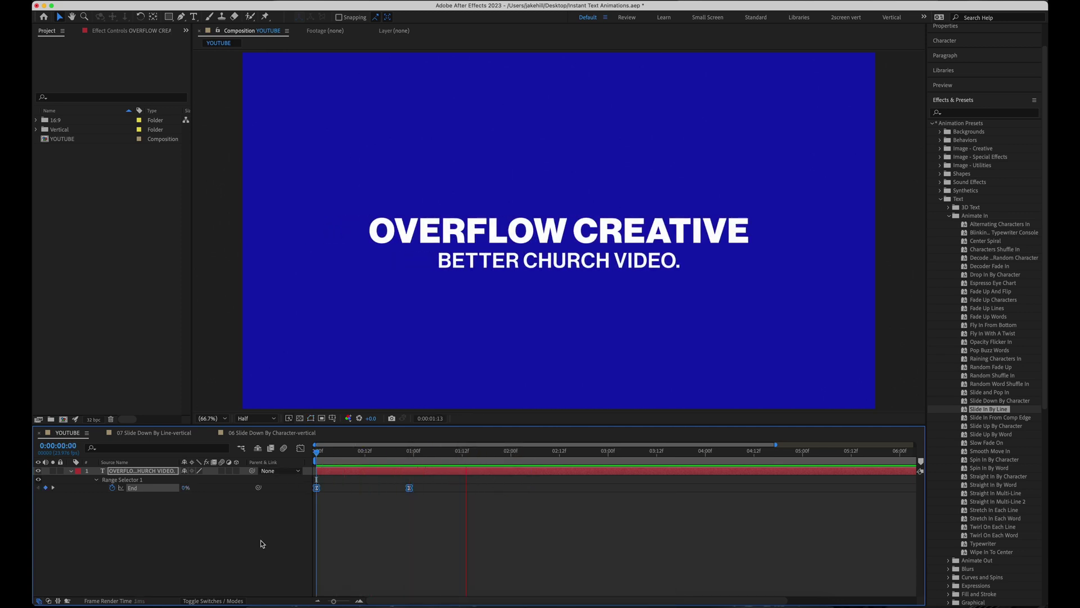
Step: Apply the Slide In From Comp Edge preset to the title and preview it
key("space")
key("u")
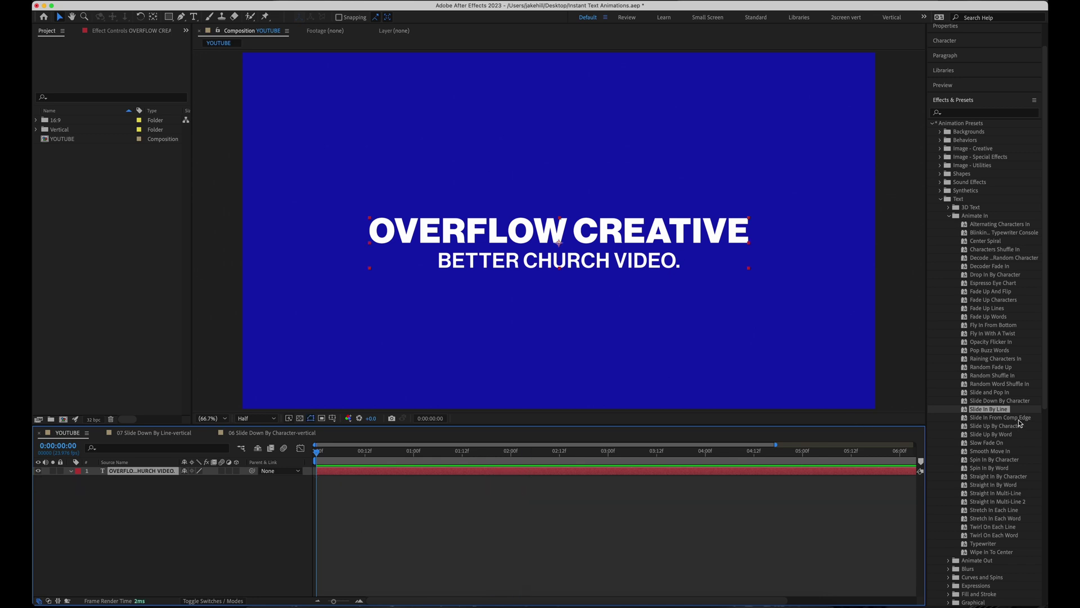
left_click_drag(1020, 423, 583, 251)
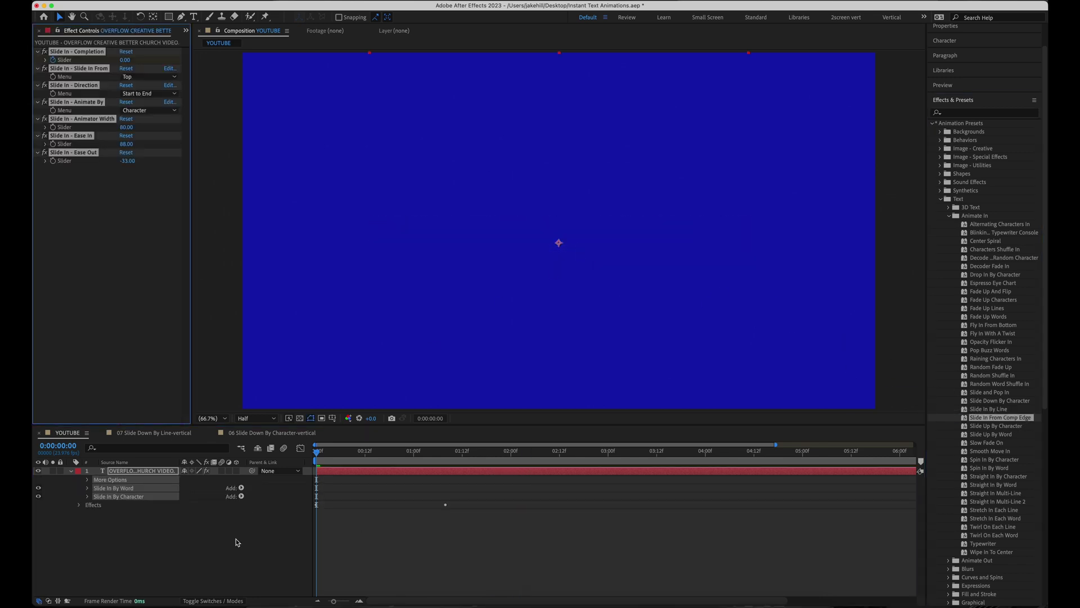
key("space")
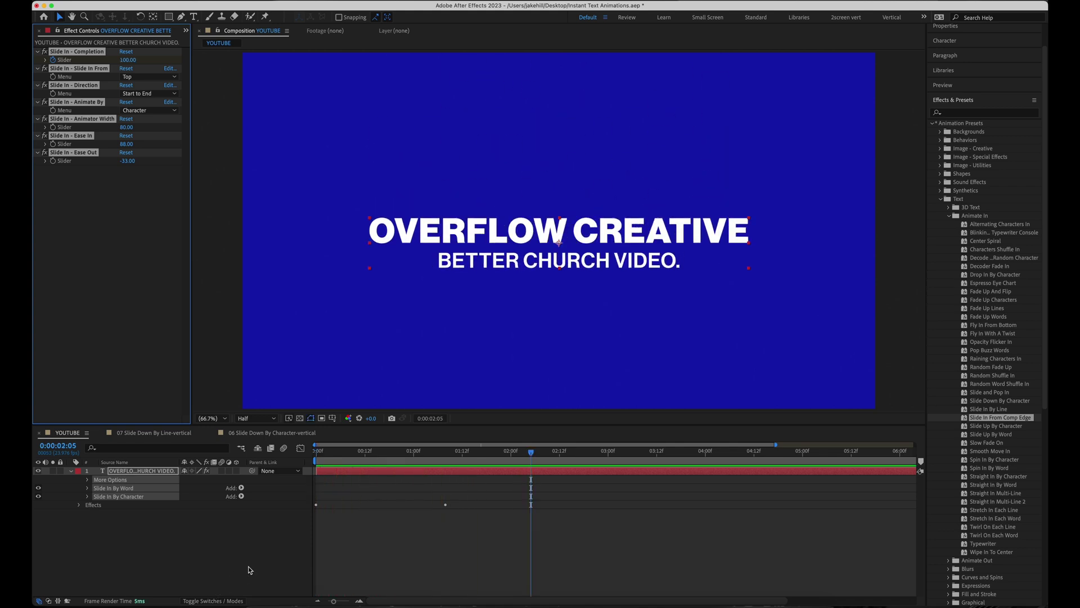
Step: Enable motion blur, preview the comp-edge slide-in, then undo the preset
left_click_drag(413, 453, 386, 457)
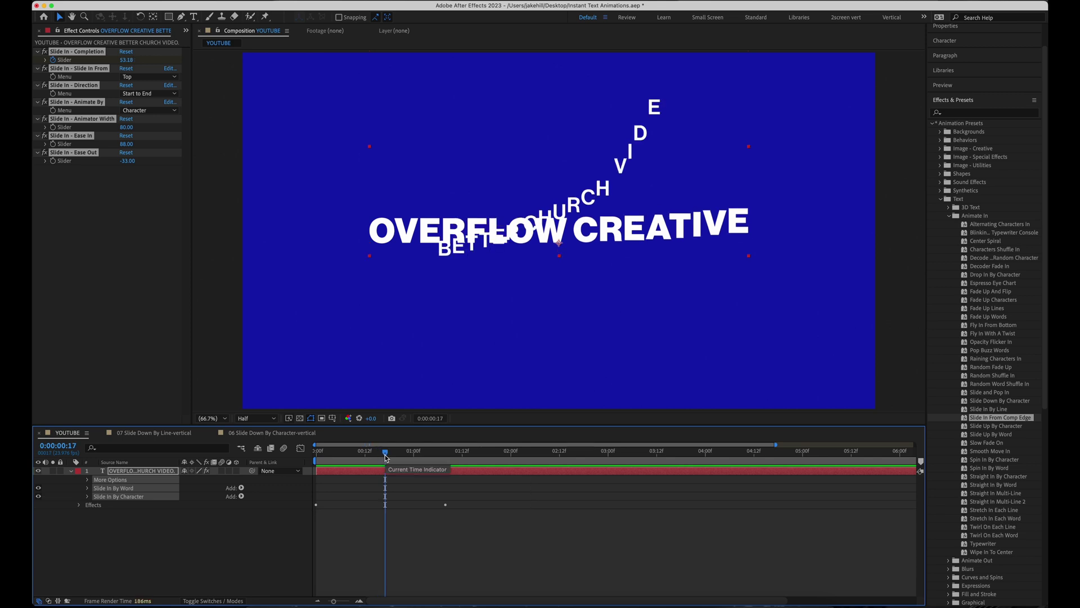
left_click(221, 471)
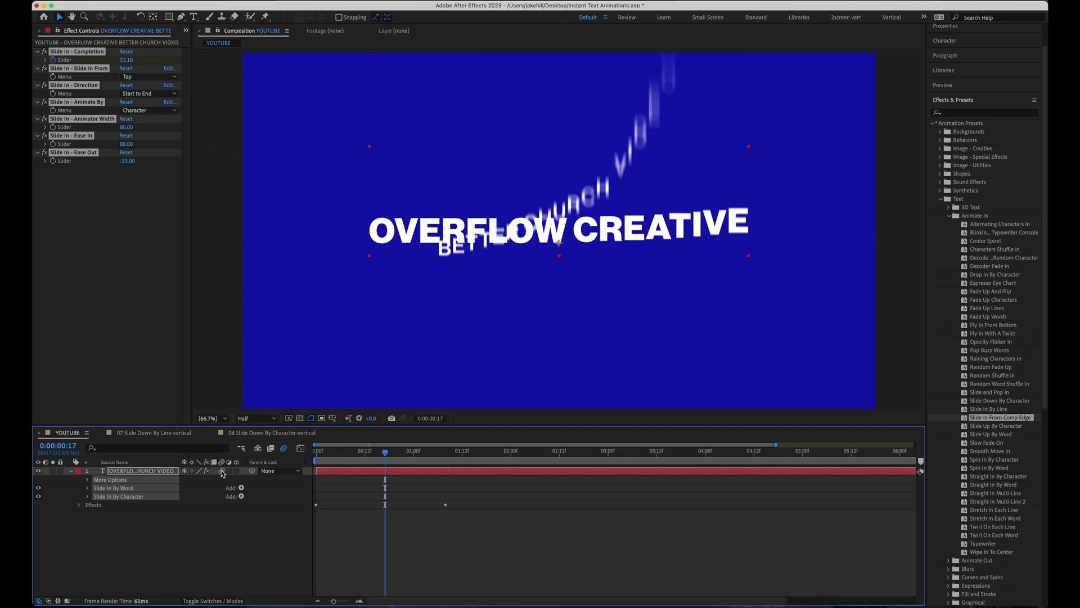
left_click_drag(385, 452, 317, 452)
key("space")
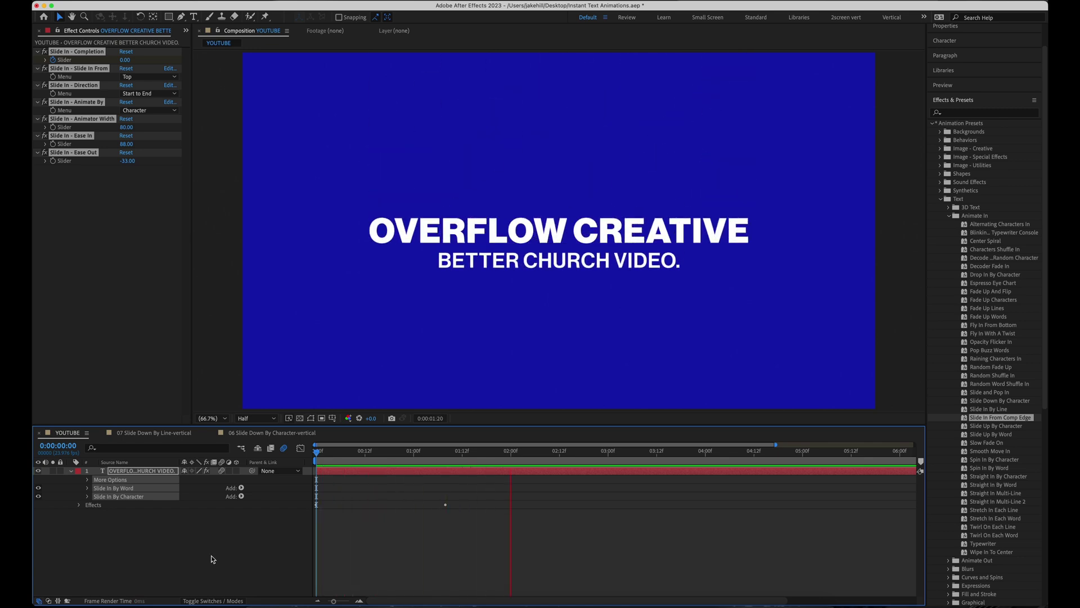
key("space")
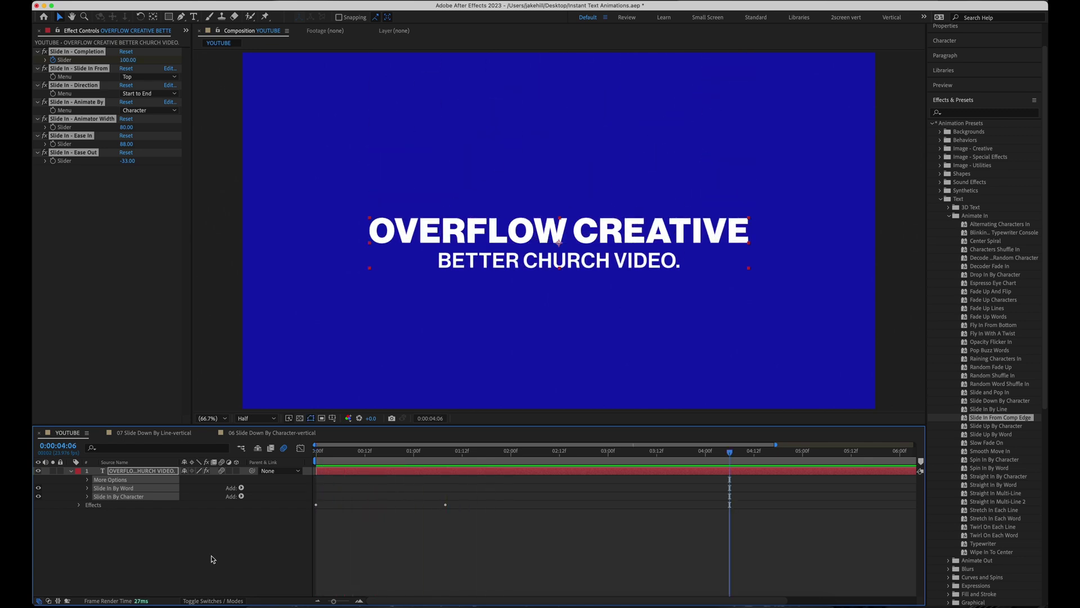
key("super+z")
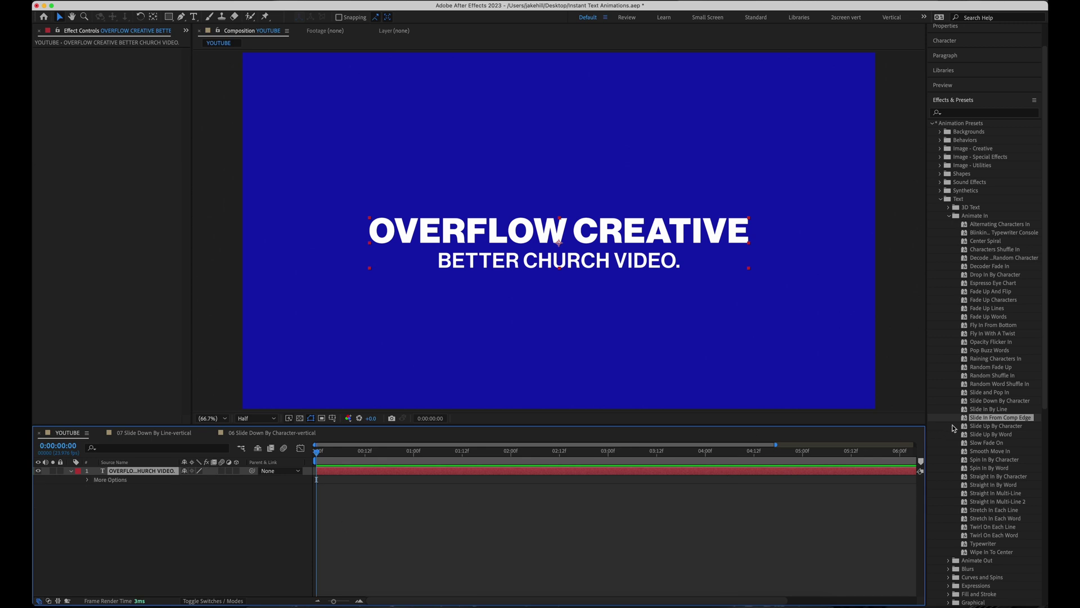
key("Home")
left_click(972, 429)
left_click_drag(972, 429, 554, 254)
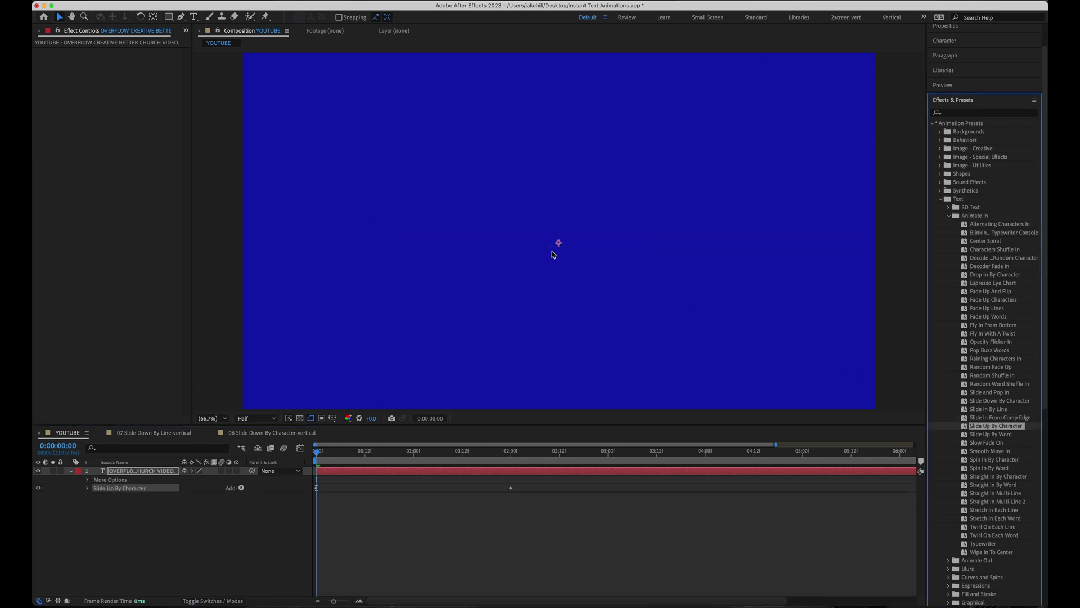
key("space")
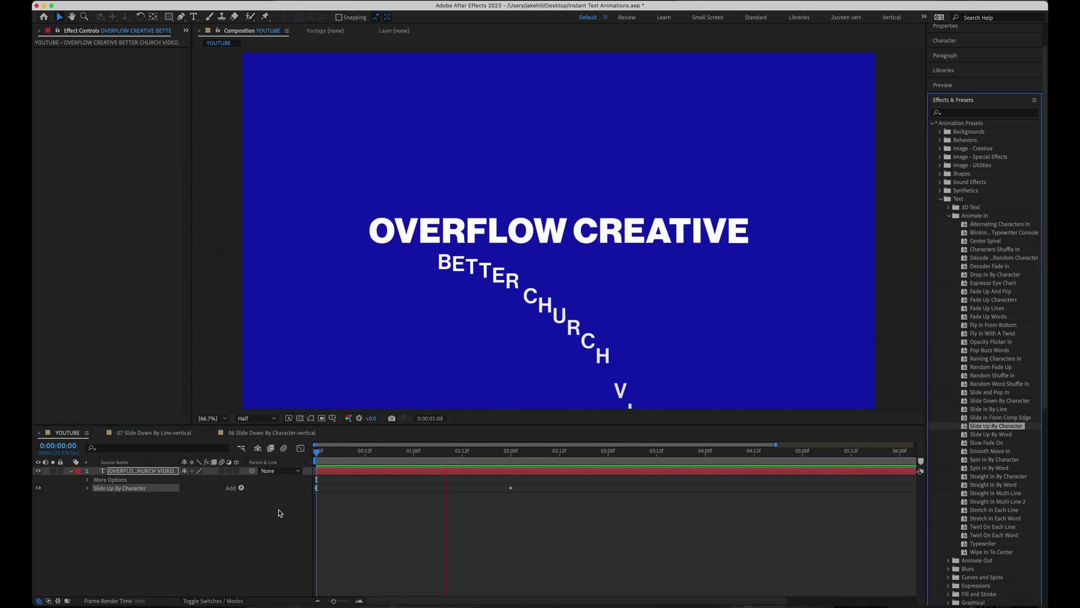
key("space")
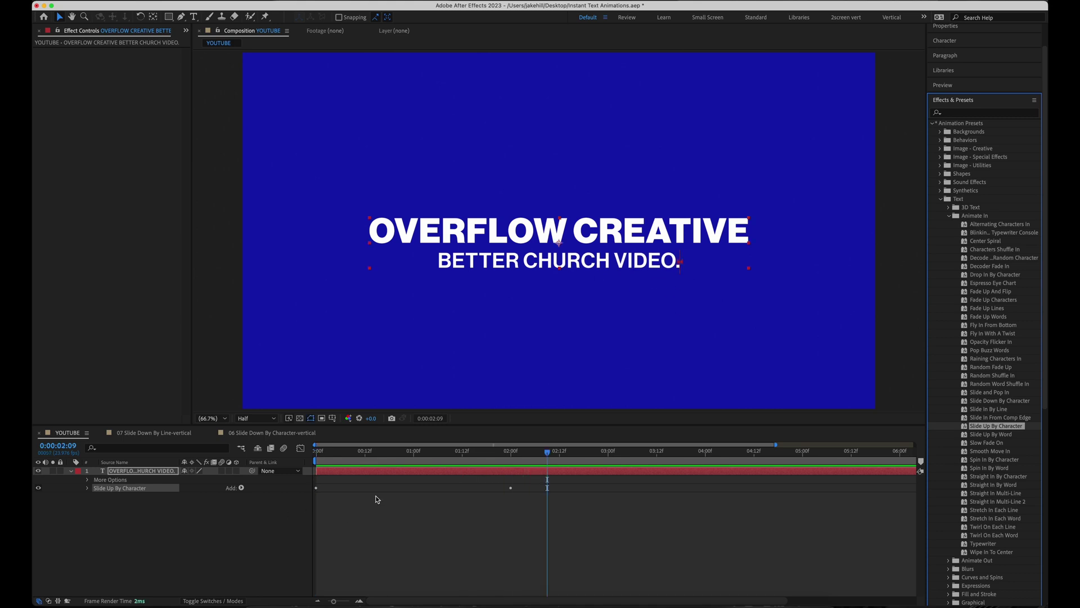
left_click_drag(497, 451, 430, 457)
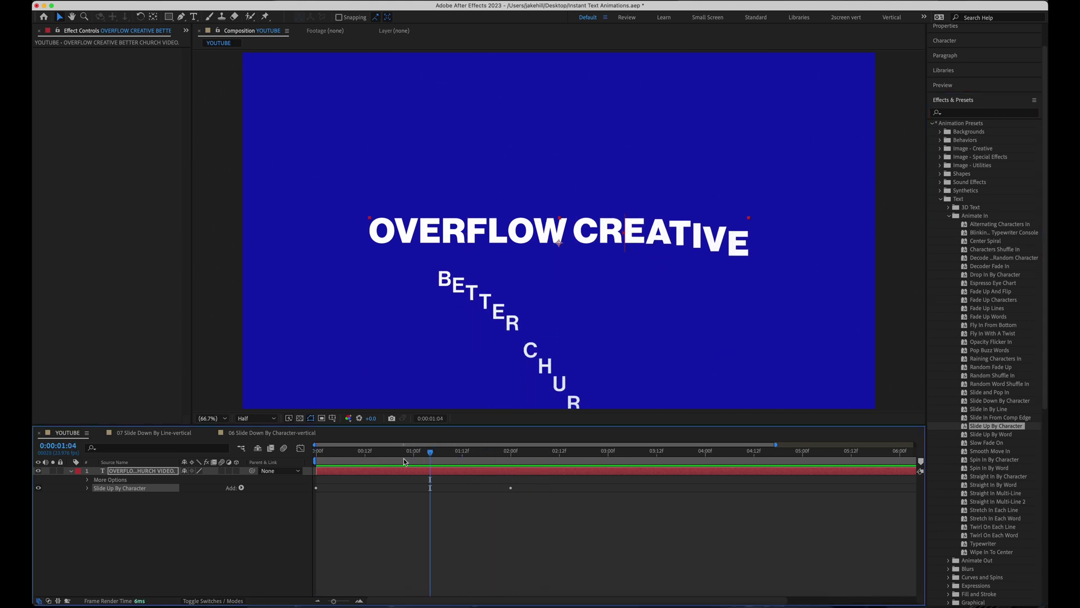
left_click(221, 470)
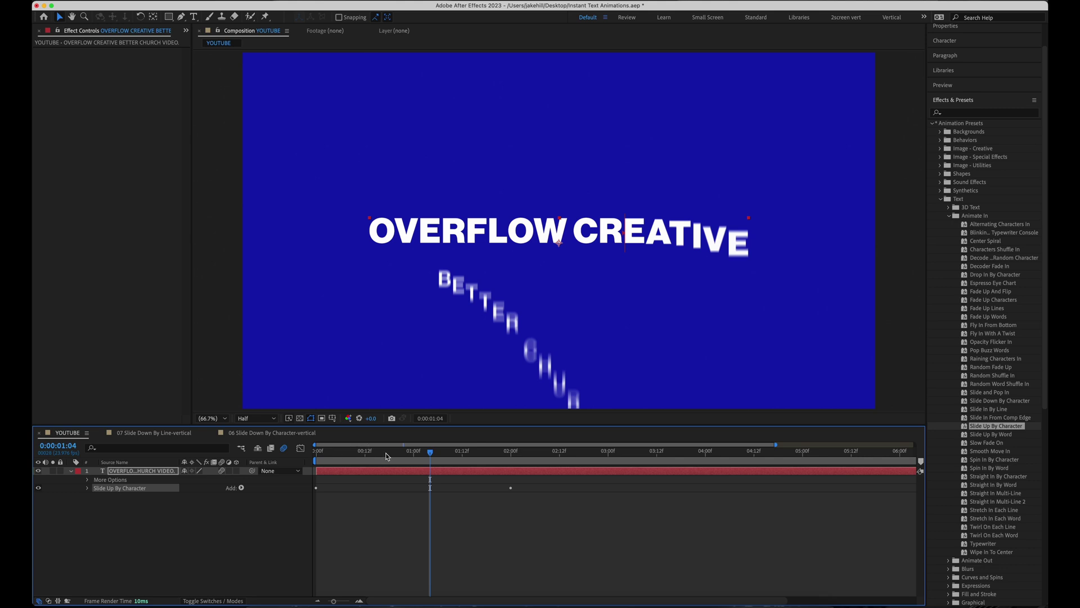
key("Home")
key("space")
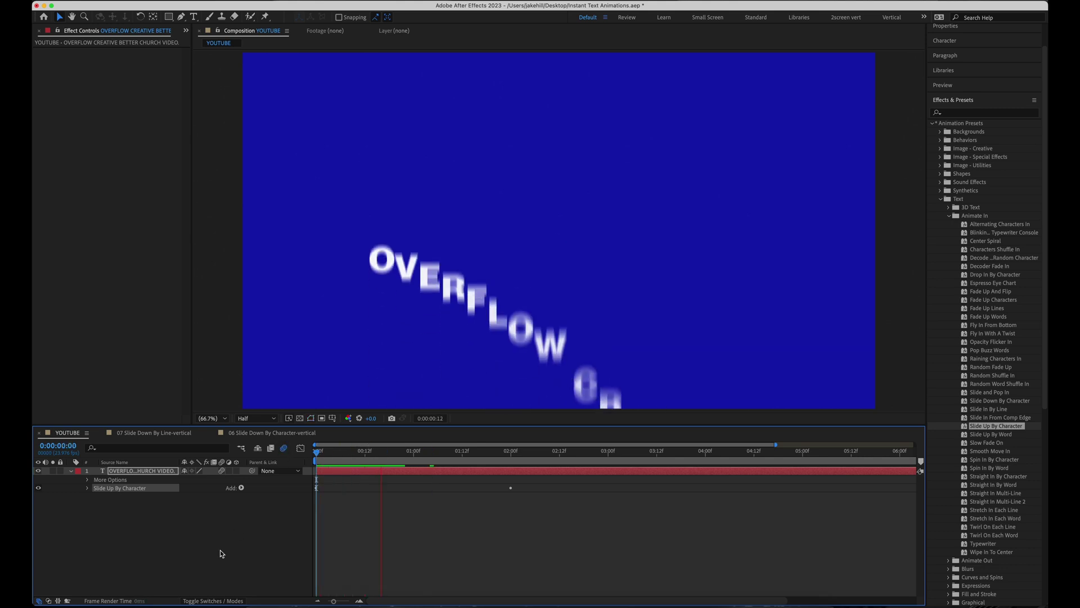
key("super+z")
key("super+z")
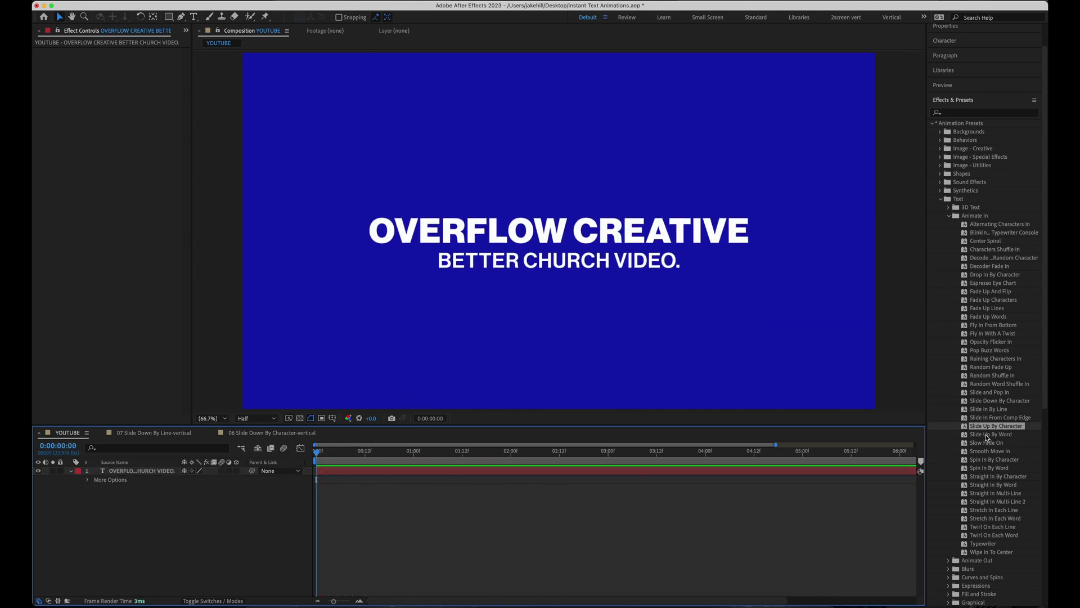
left_click_drag(986, 434, 583, 229)
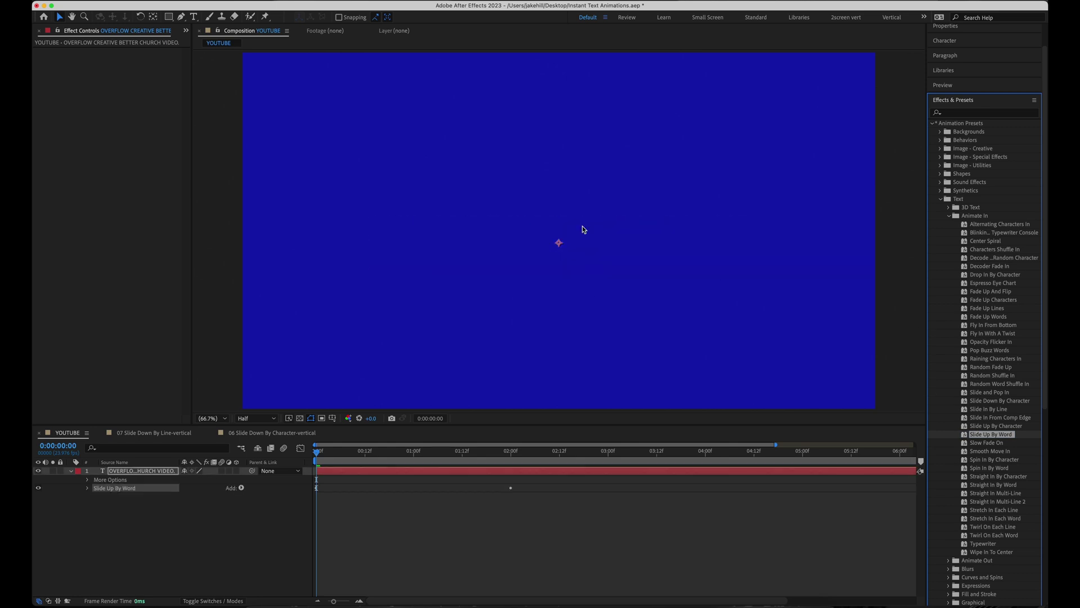
key("space")
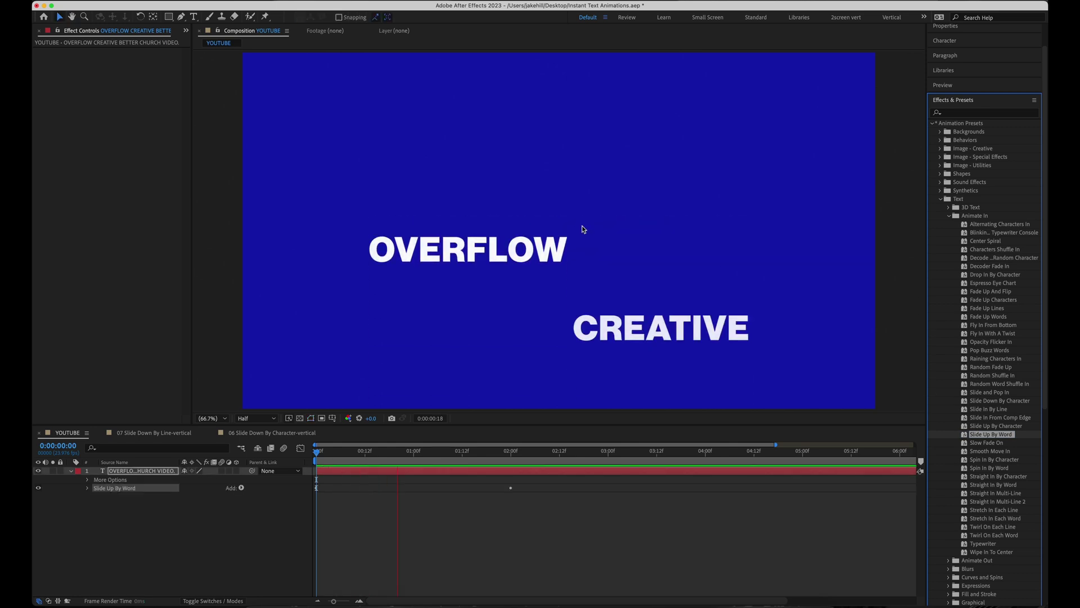
key("space")
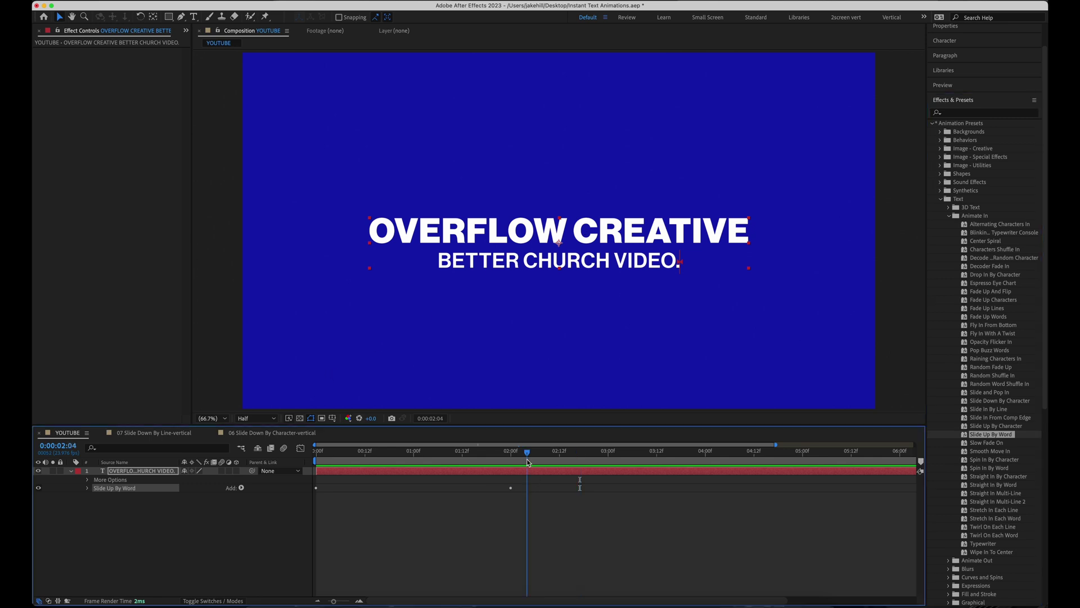
left_click_drag(527, 458, 397, 456)
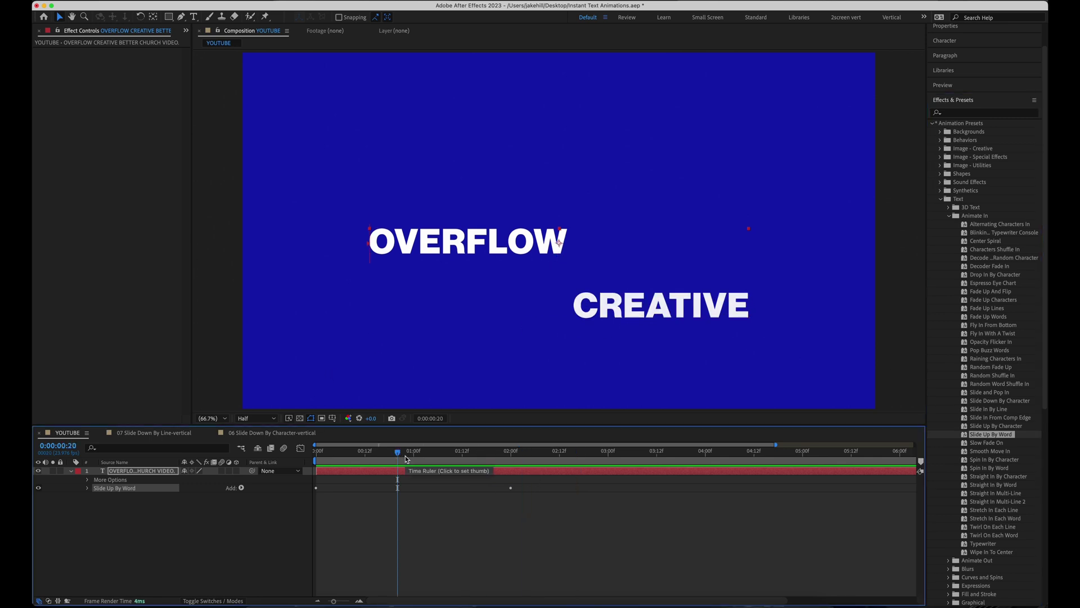
key("Page_Down")
key("Page_Down")
key("Page_Down")
left_click(222, 471)
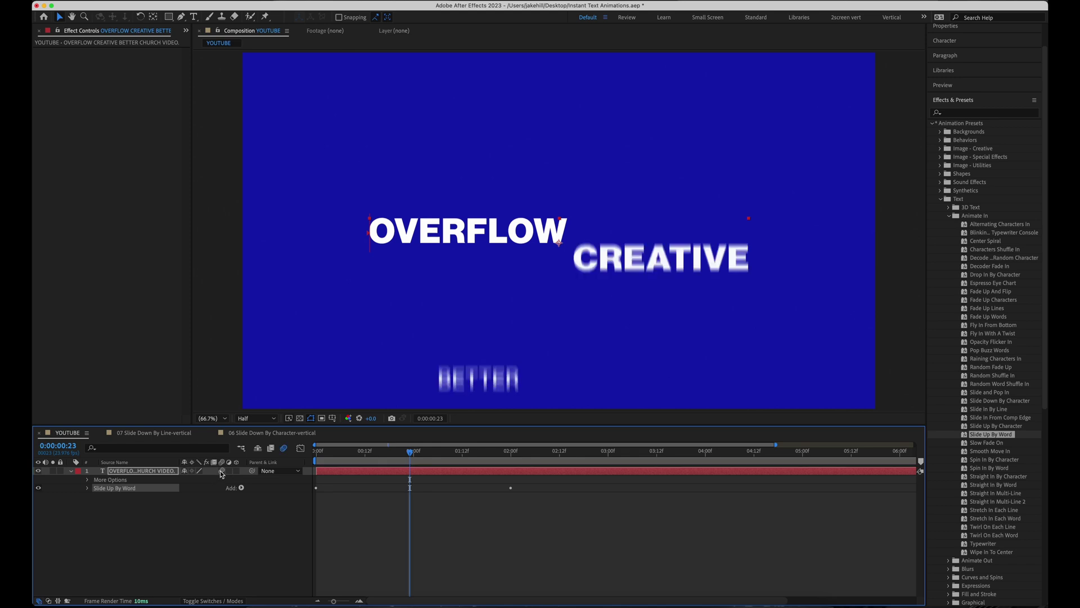
left_click(284, 448)
key("Home")
key("space")
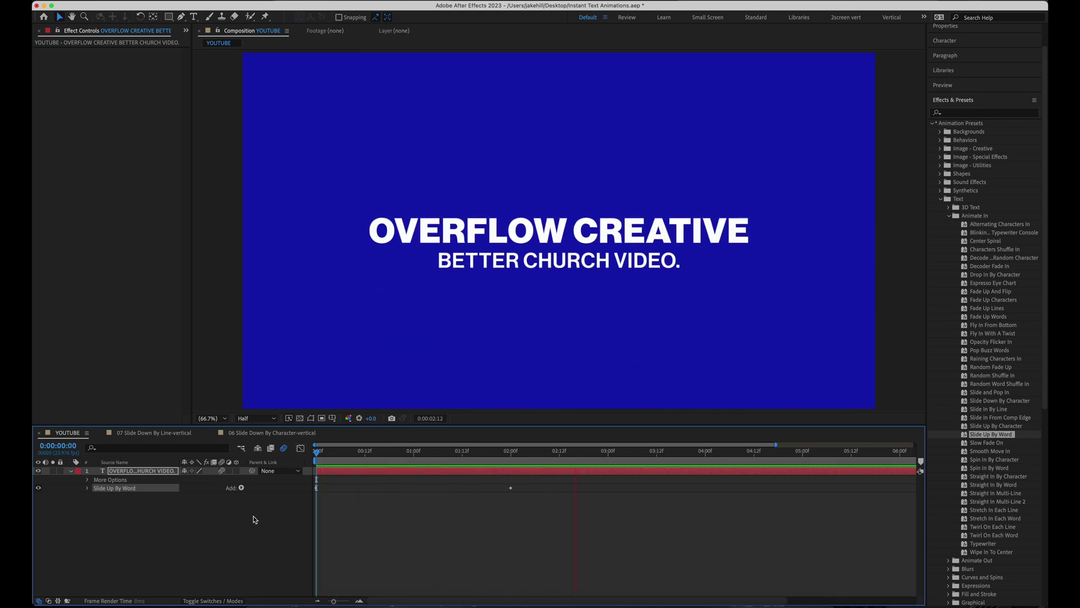
key("space")
key("super+z")
key("super+z")
key("super+z")
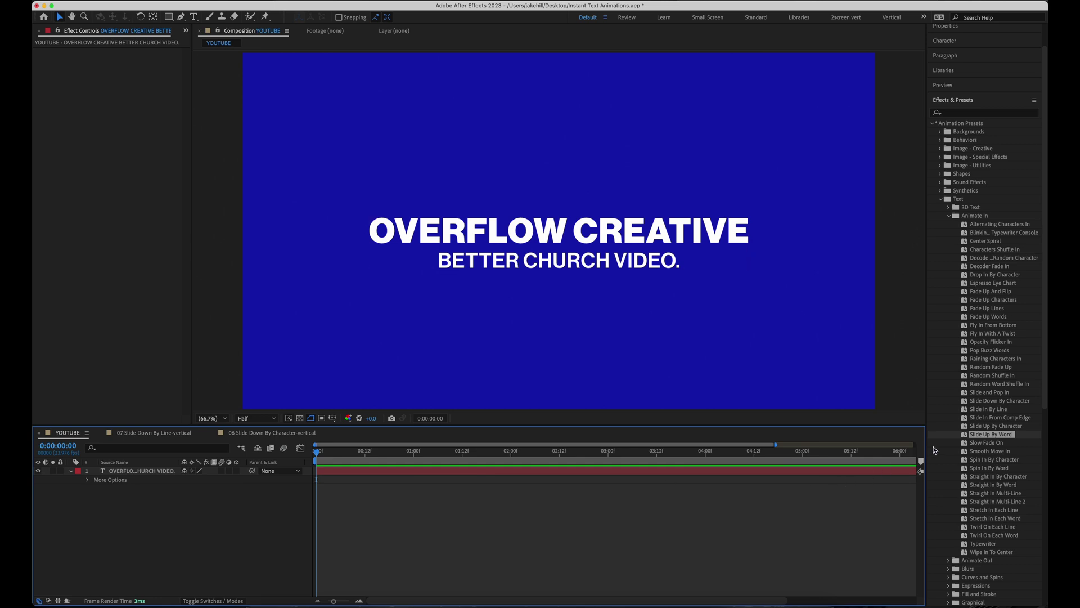
left_click_drag(990, 443, 583, 236)
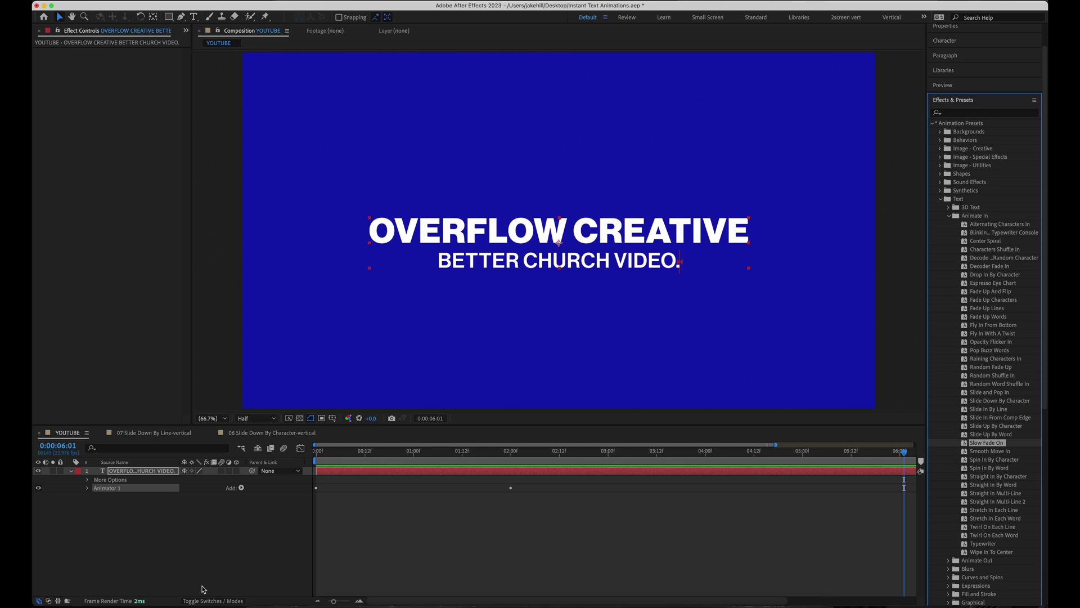
left_click(330, 455)
left_click_drag(331, 457, 525, 451)
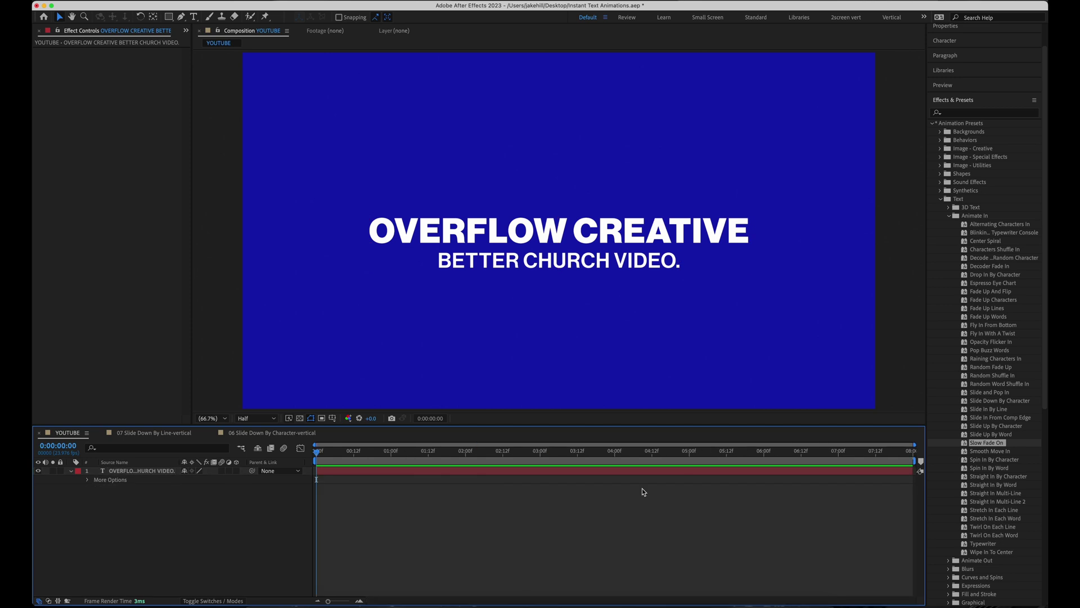
Step: Apply the Animate In > Typewriter preset to the title and preview it typing on
left_click_drag(983, 543, 549, 267)
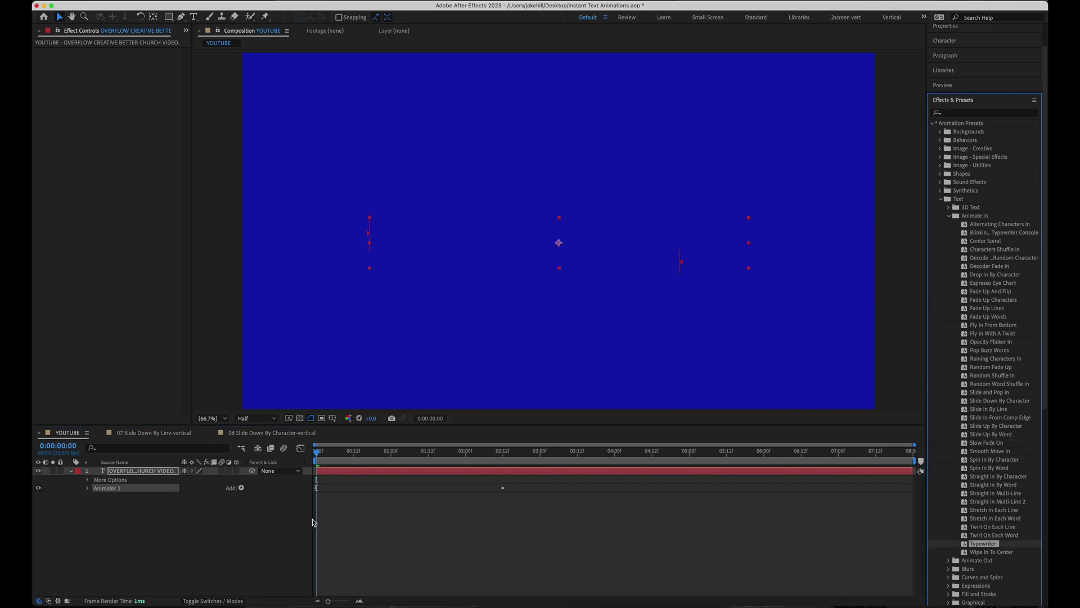
key("space")
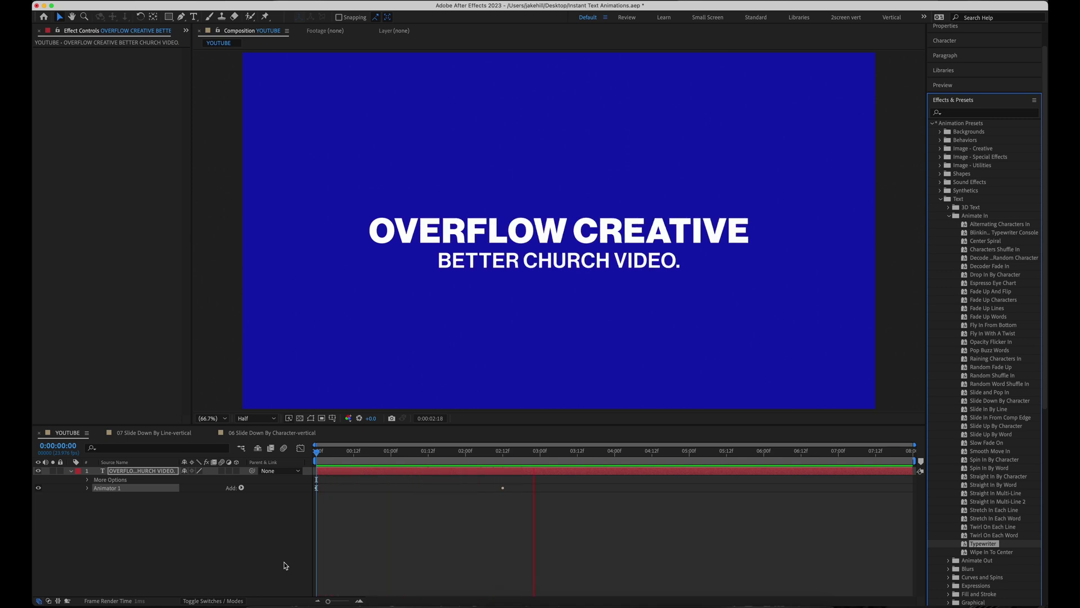
key("space")
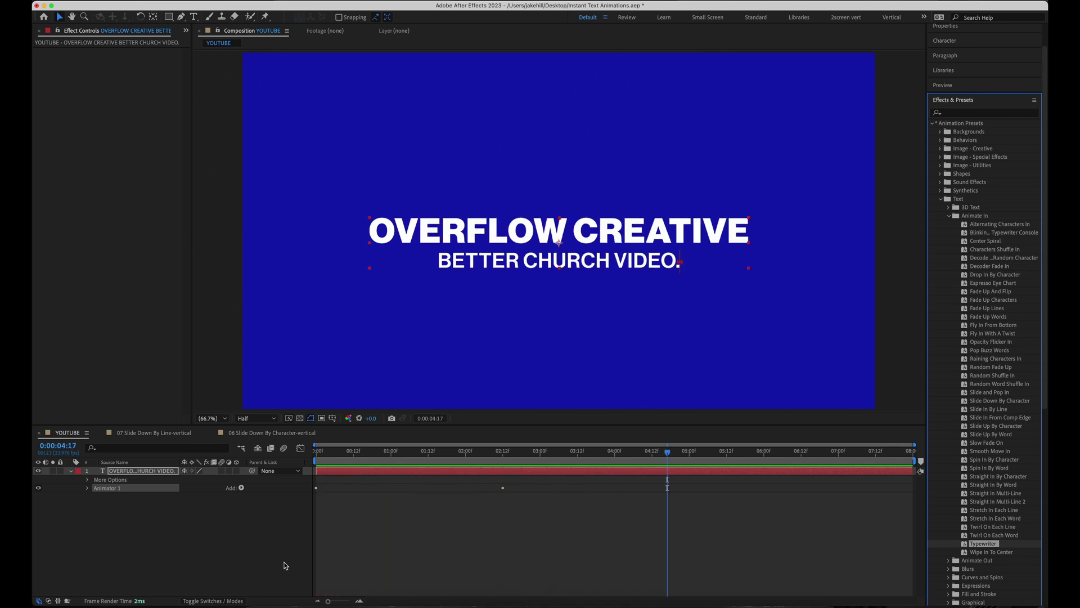